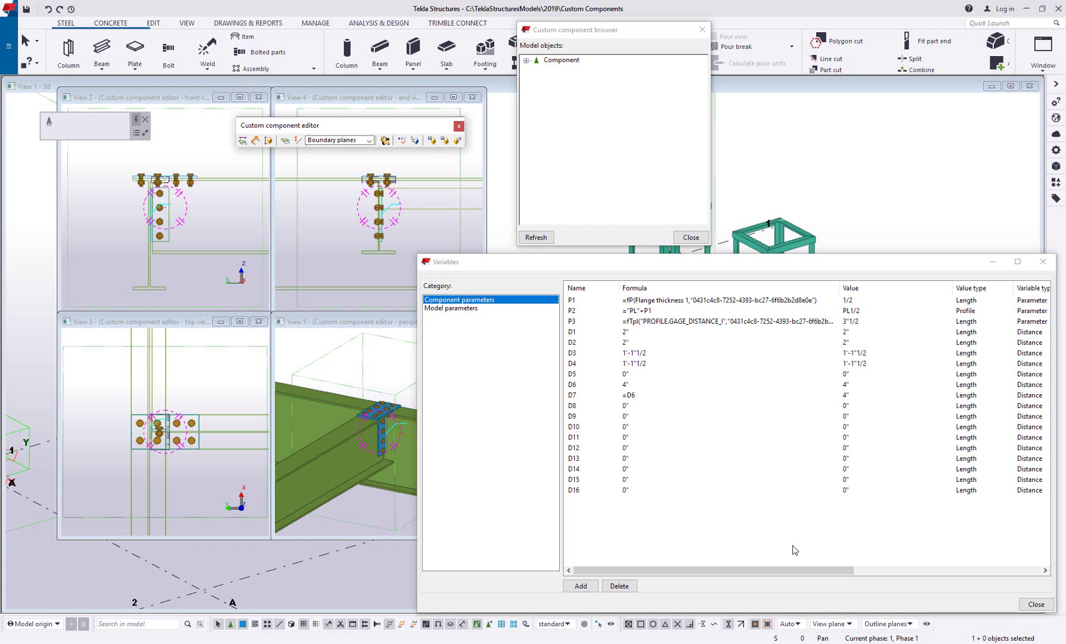
Step: Add a new parameter P4 and change its value type from Length to Yes/No
{"action": "left_click", "coordinate": [580, 585]}
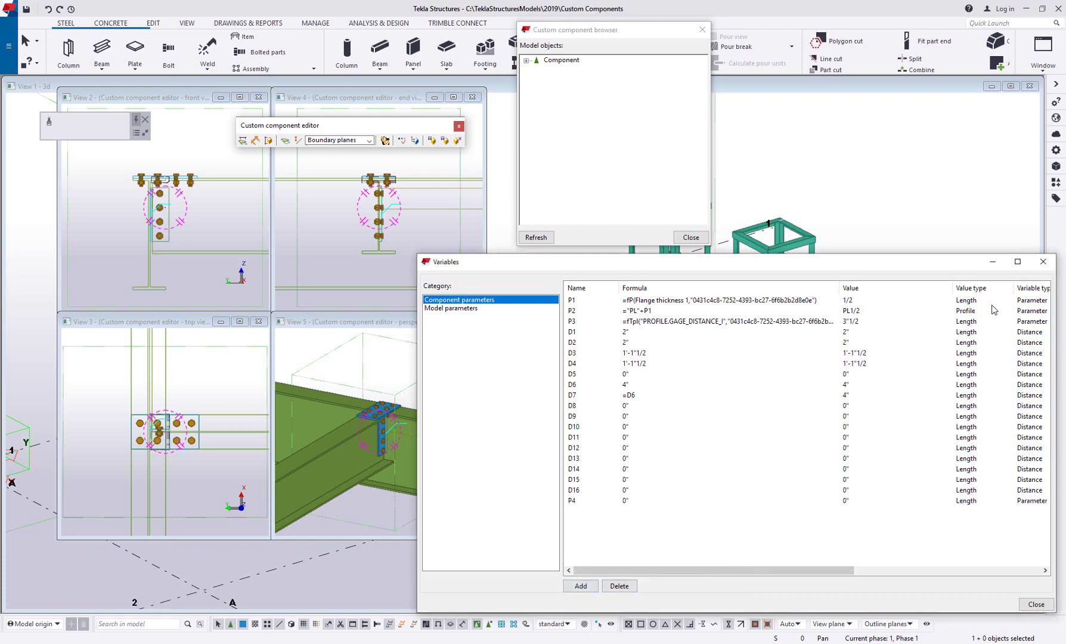
{"action": "left_click", "coordinate": [982, 501]}
{"action": "left_click", "coordinate": [982, 500]}
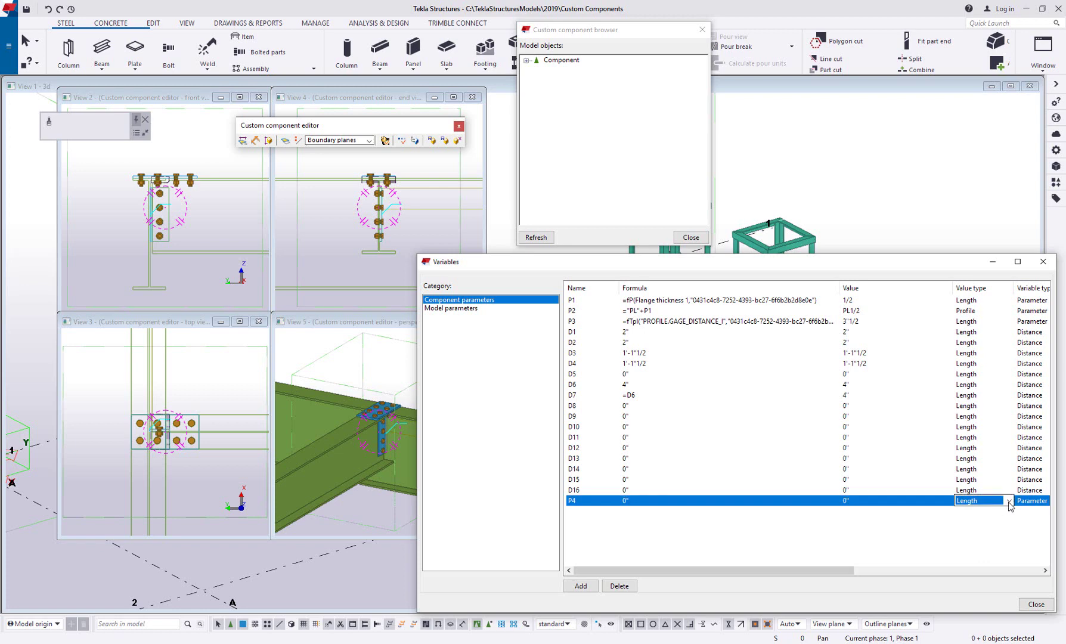
{"action": "left_click", "coordinate": [1008, 502]}
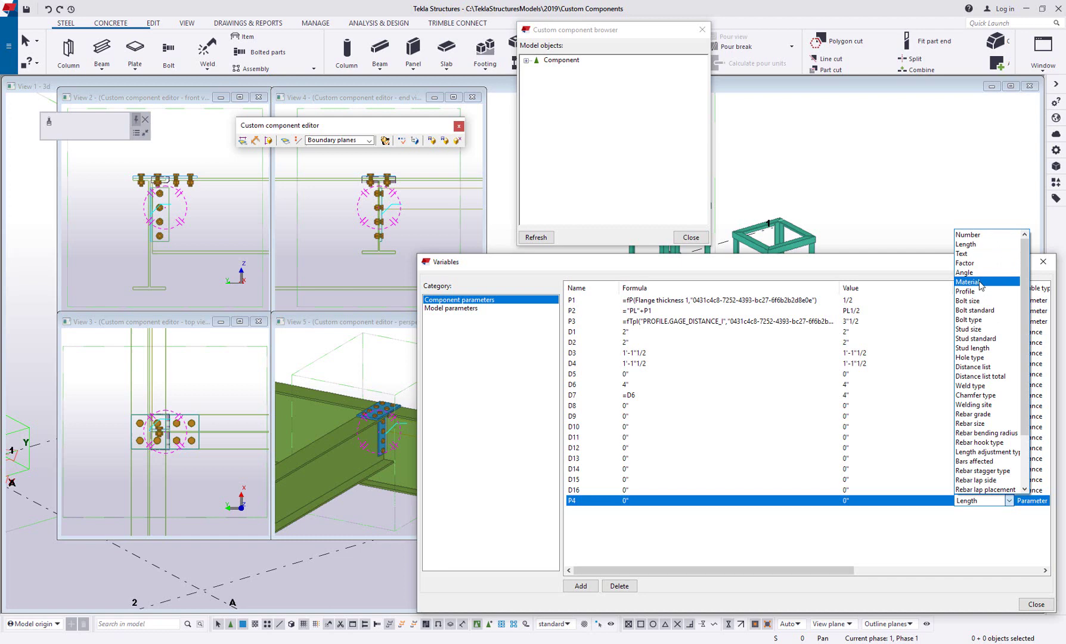
{"action": "scroll", "coordinate": [977, 369], "scroll_direction": "down", "scroll_amount": 3}
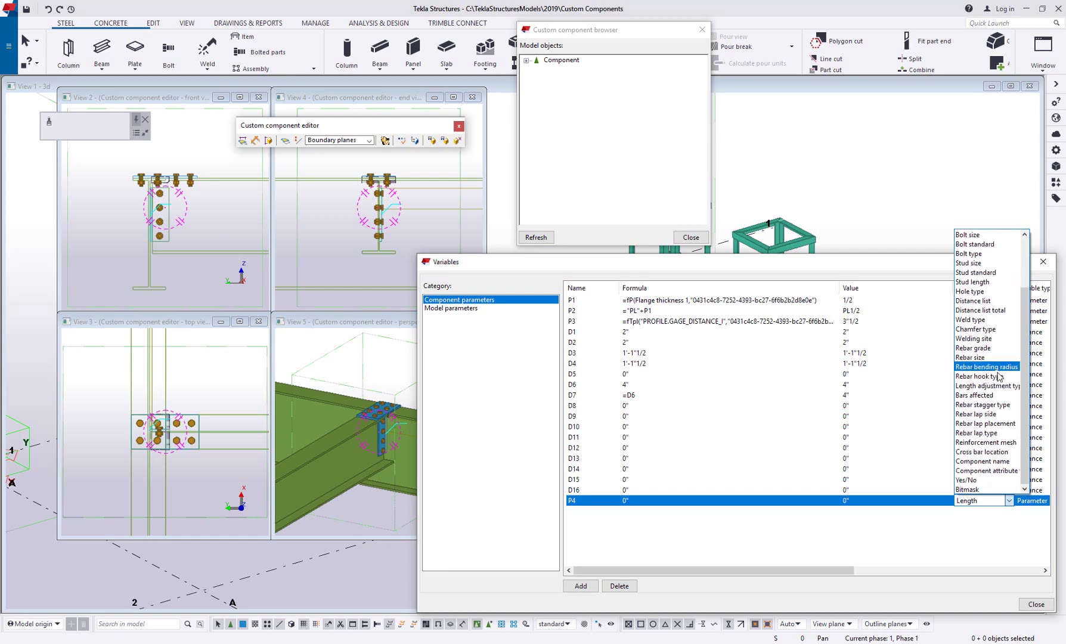
{"action": "left_click", "coordinate": [998, 481]}
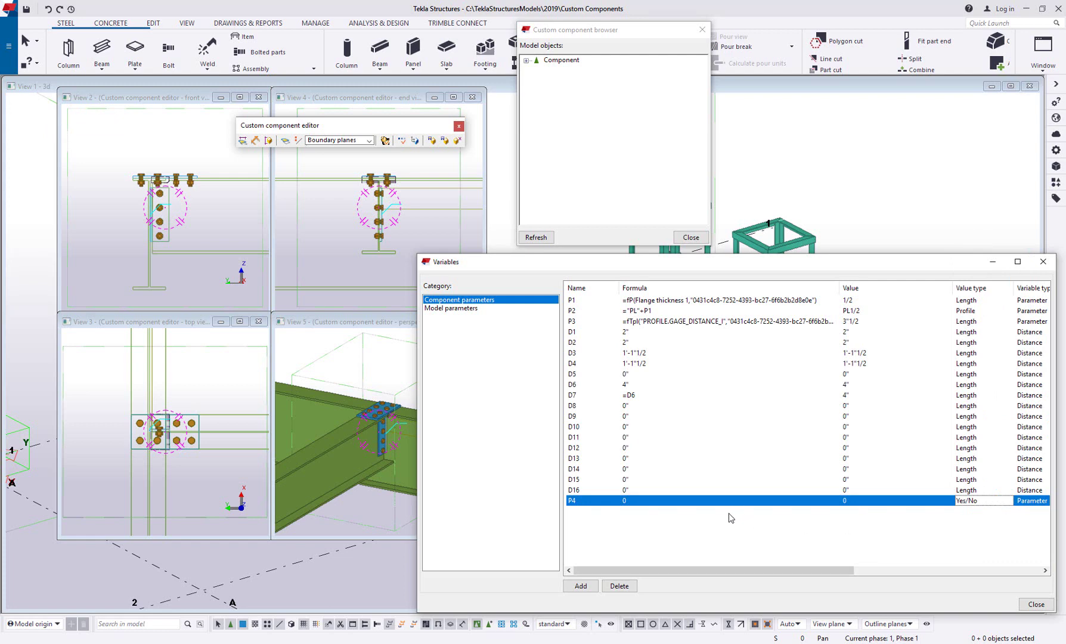
Step: Set P4's formula to 1 so the Yes/No parameter is switched on
{"action": "left_click", "coordinate": [634, 504]}
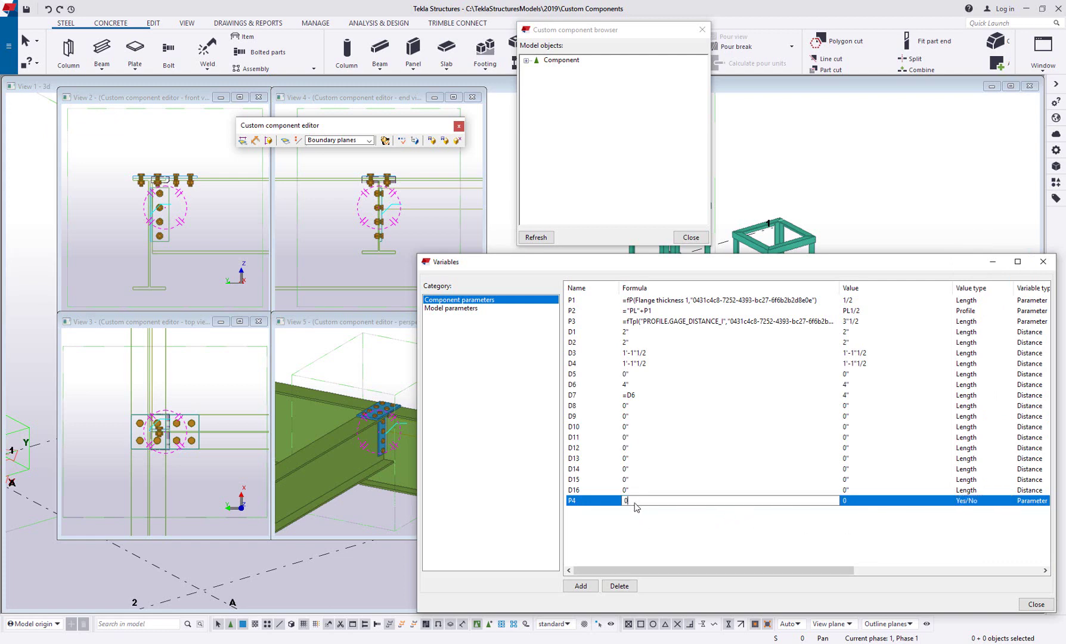
{"action": "key", "text": "BackSpace"}
{"action": "type", "text": "1"}
Step: Shift the variables window aside and zoom the perspective view in on the top plate
{"action": "left_click_drag", "start_coordinate": [931, 264], "coordinate": [903, 263]}
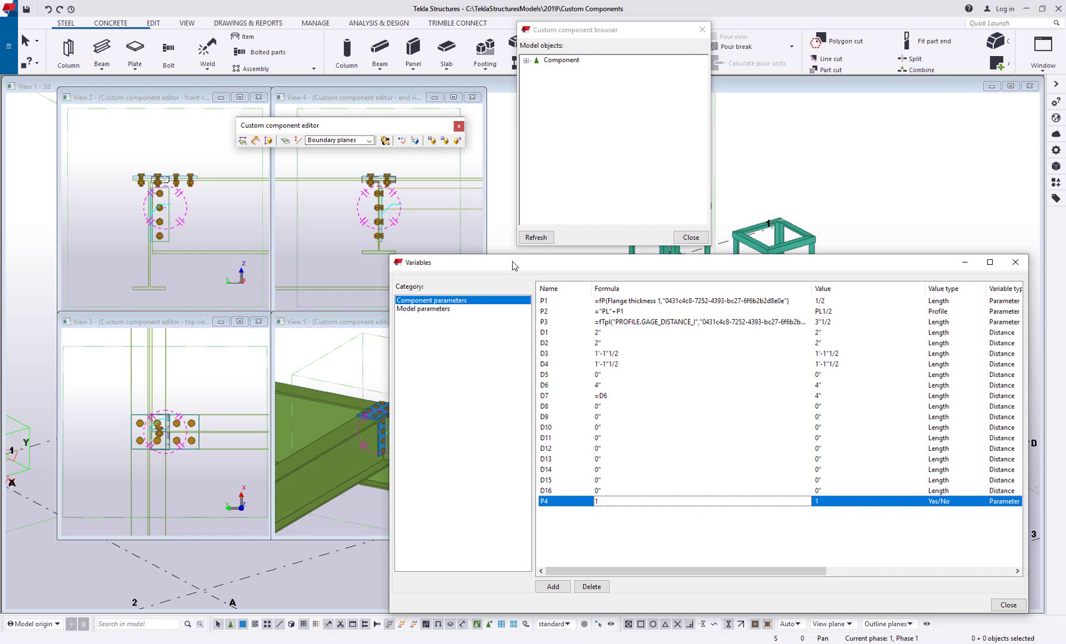
{"action": "left_click_drag", "start_coordinate": [514, 266], "coordinate": [562, 261]}
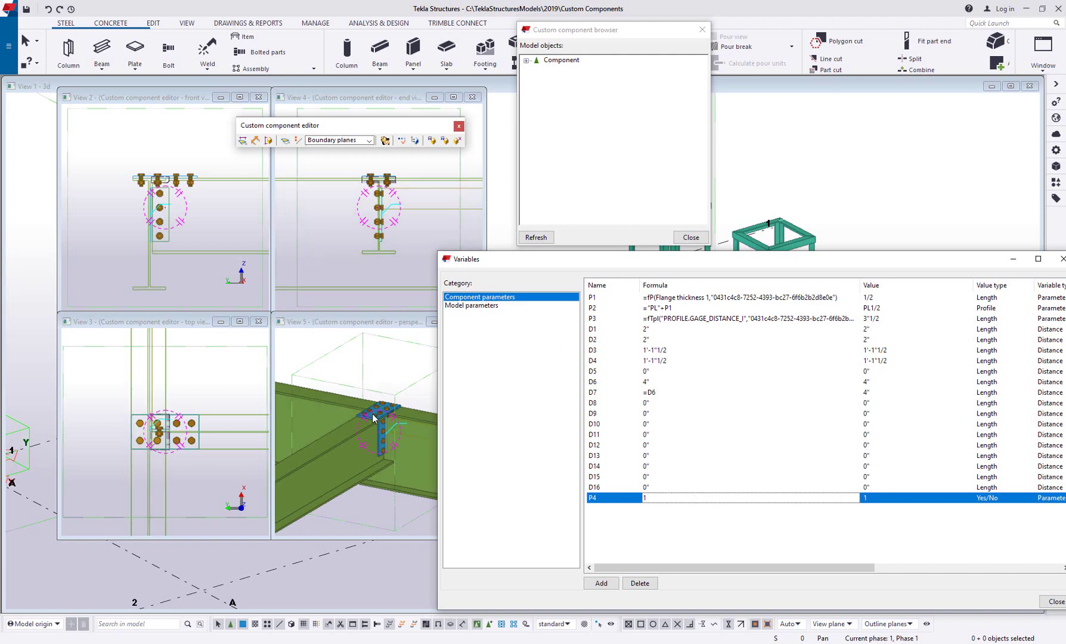
{"action": "scroll", "coordinate": [372, 413], "scroll_direction": "up", "scroll_amount": 3}
{"action": "left_click_drag", "start_coordinate": [316, 321], "coordinate": [283, 283]}
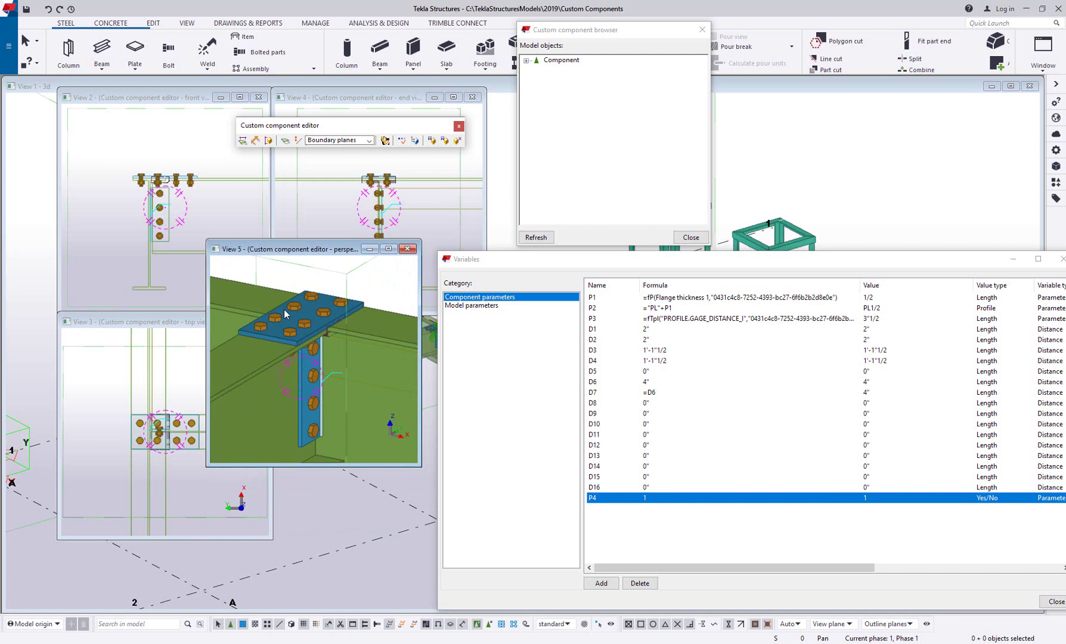
{"action": "scroll", "coordinate": [312, 319], "scroll_direction": "up", "scroll_amount": 2}
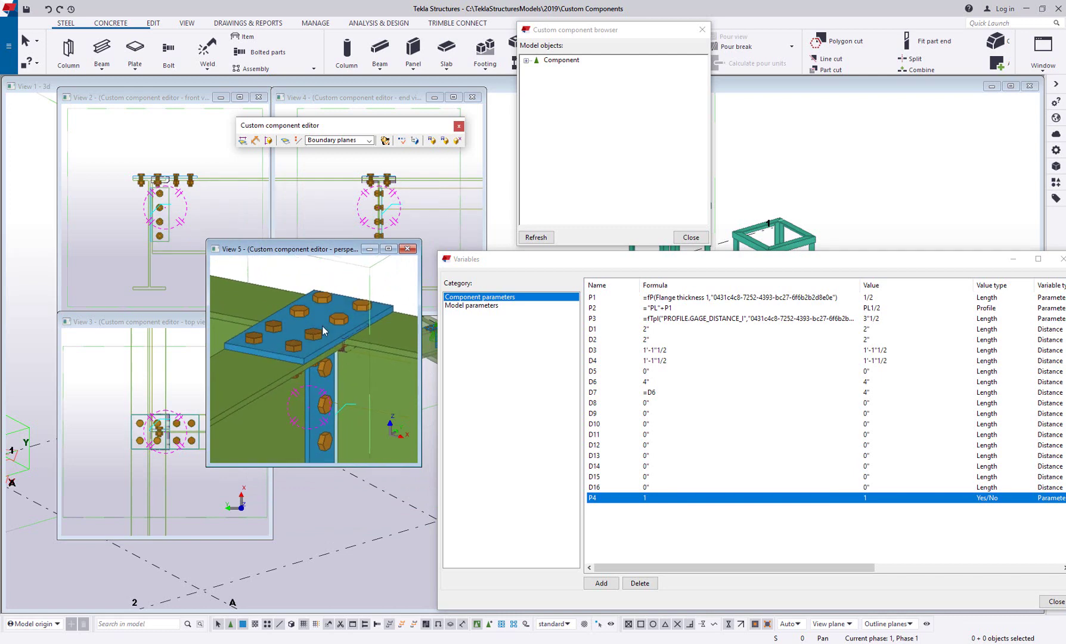
Step: Give the top plate's Creation property the equation = P4
{"action": "left_click", "coordinate": [320, 351]}
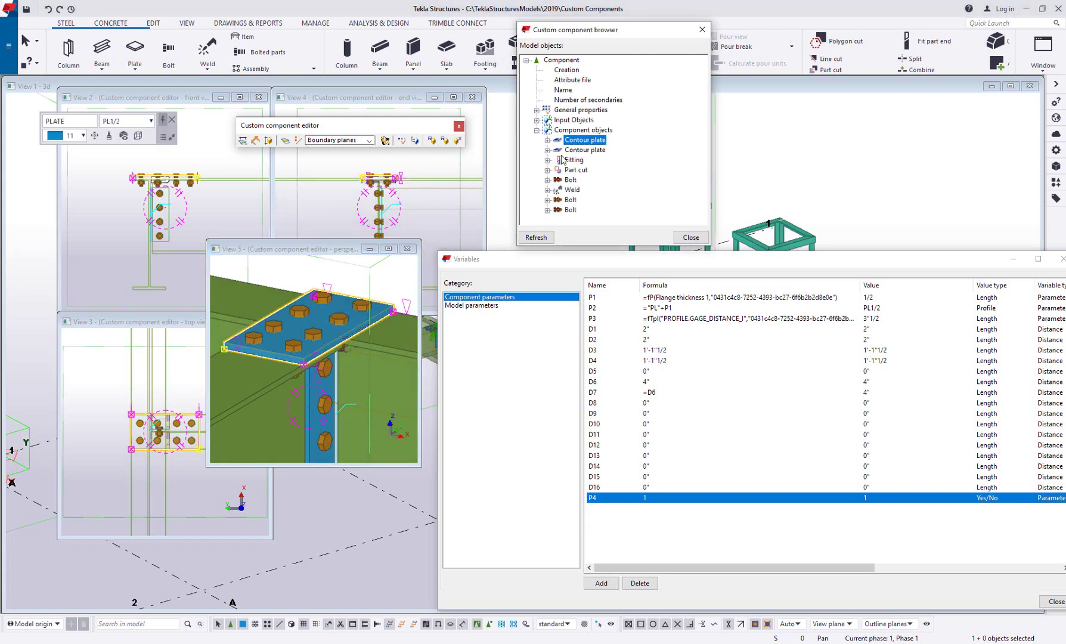
{"action": "left_click", "coordinate": [547, 140]}
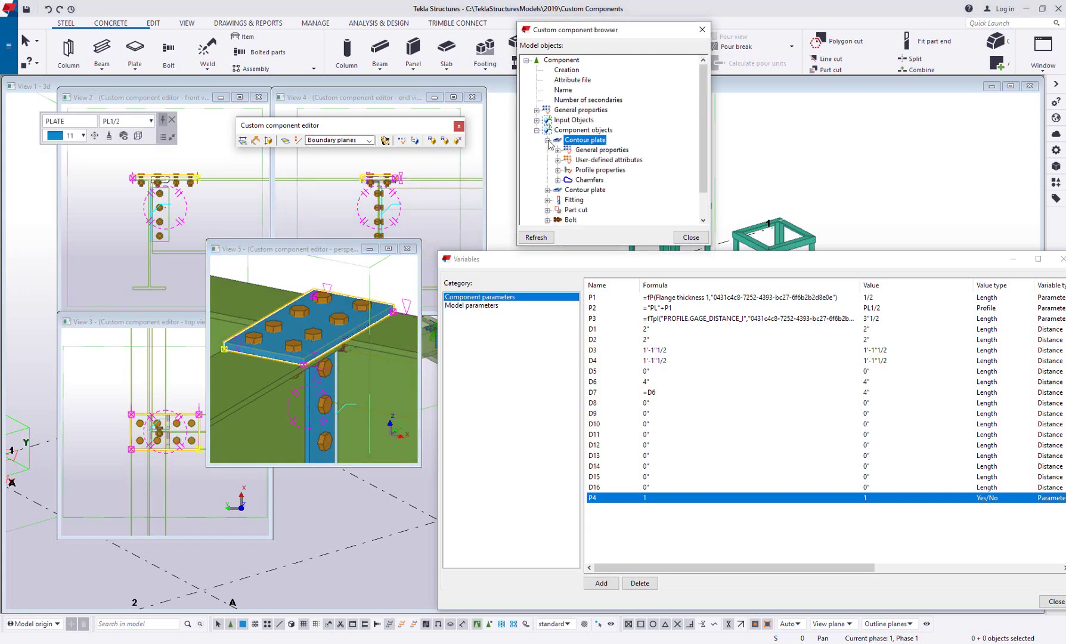
{"action": "left_click", "coordinate": [557, 150]}
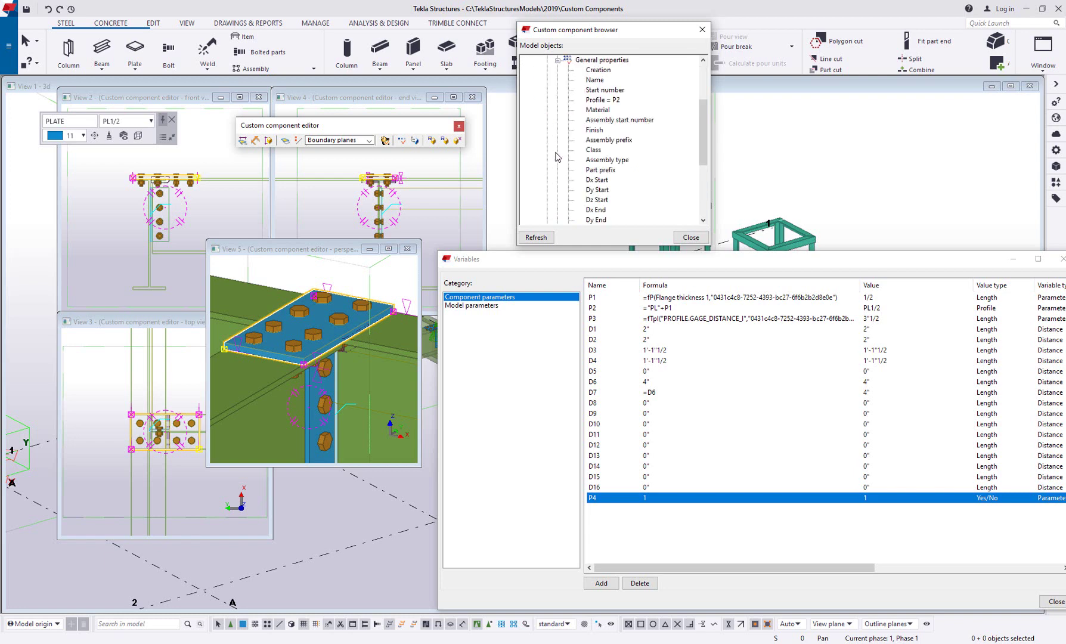
{"action": "left_click", "coordinate": [604, 70]}
{"action": "right_click", "coordinate": [605, 71]}
{"action": "left_click", "coordinate": [612, 80]}
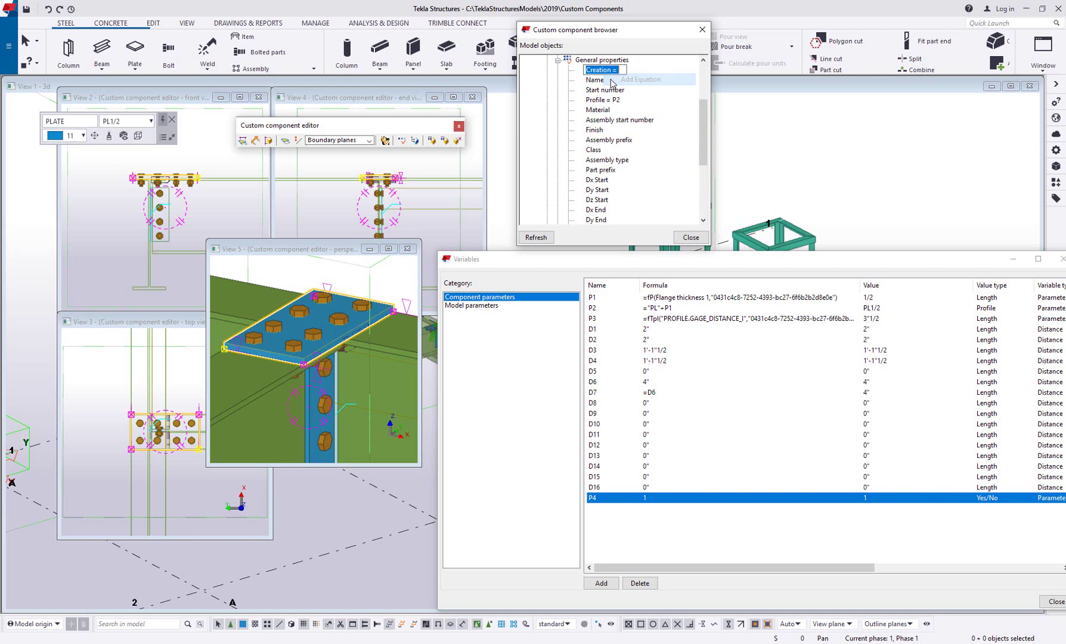
{"action": "key", "text": "End"}
{"action": "type", "text": "P4"}
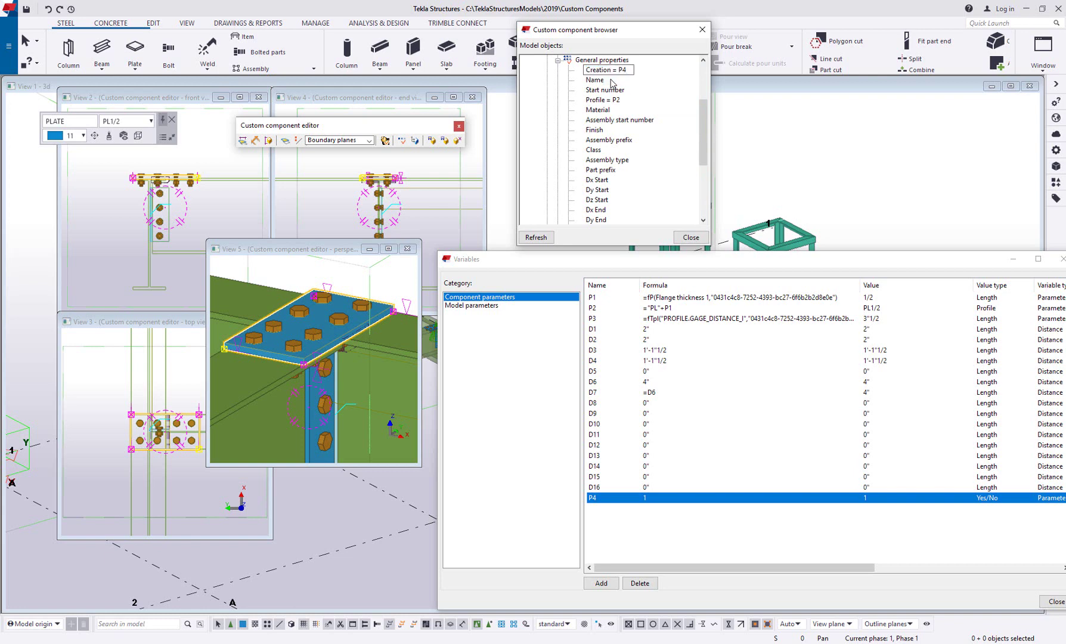
{"action": "key", "text": "Return"}
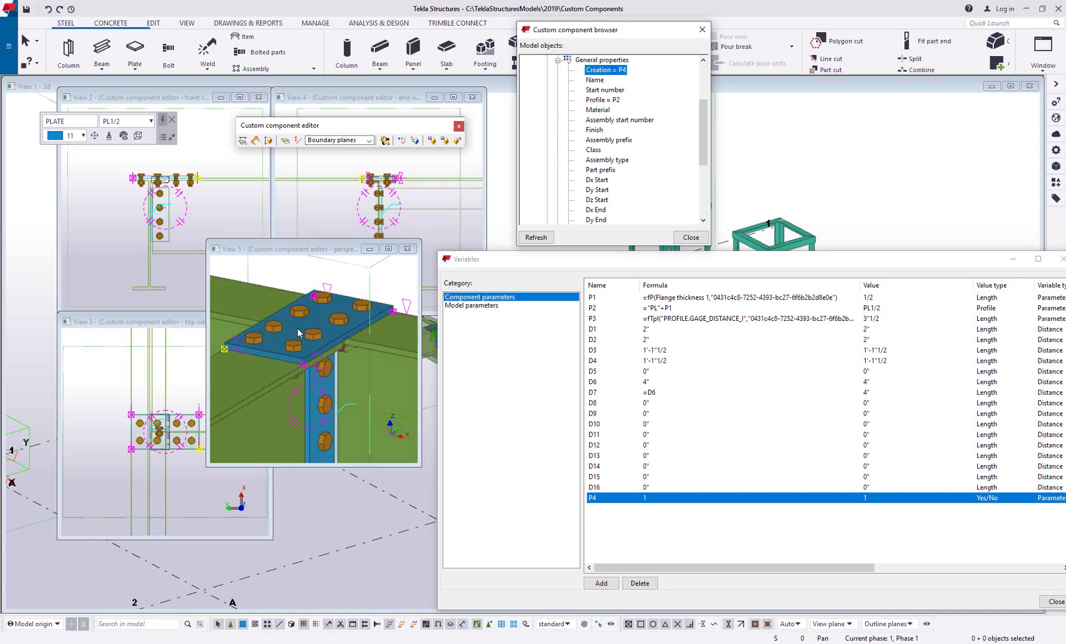
Step: Set the first top bolt group's Creation equation to = P4
{"action": "left_click", "coordinate": [296, 344]}
{"action": "left_click", "coordinate": [547, 220]}
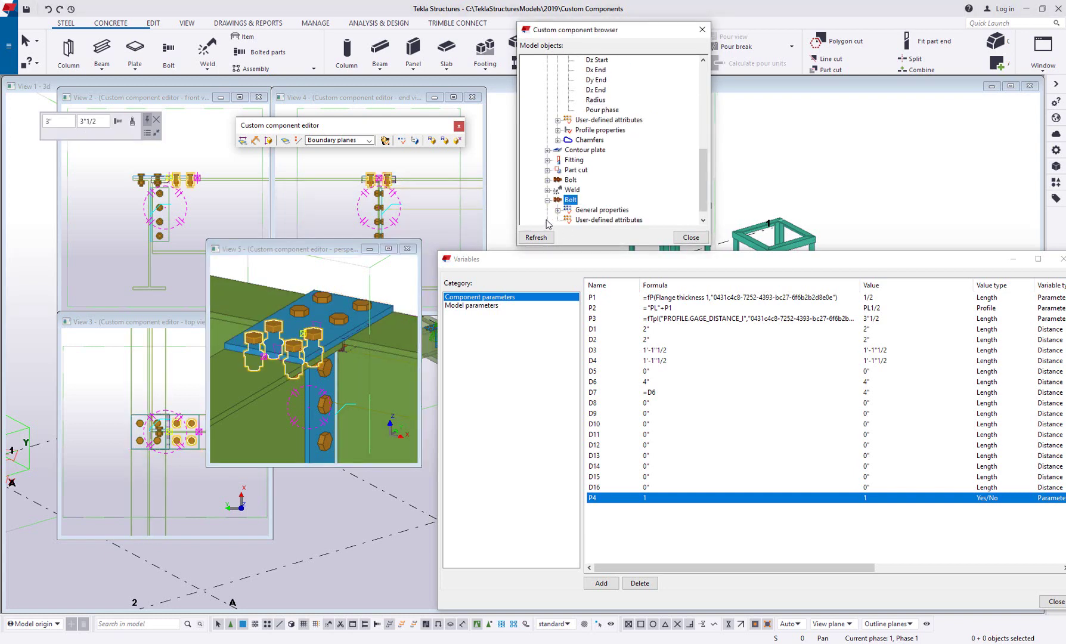
{"action": "left_click", "coordinate": [559, 210]}
{"action": "double_click", "coordinate": [603, 70]}
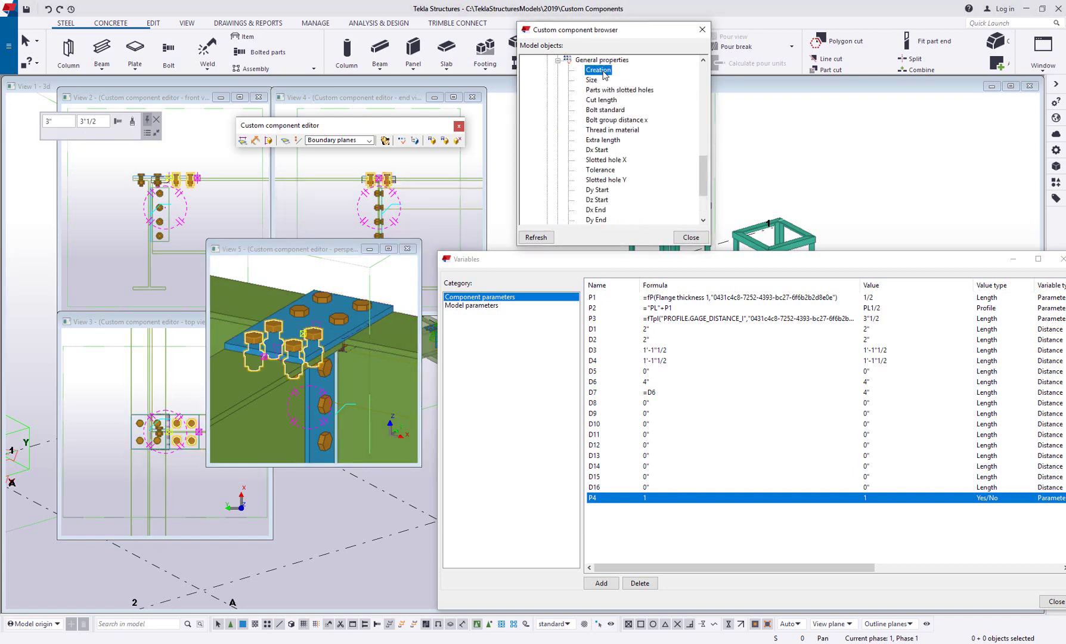
{"action": "key", "text": "End"}
{"action": "type", "text": "P4"}
{"action": "key", "text": "Return"}
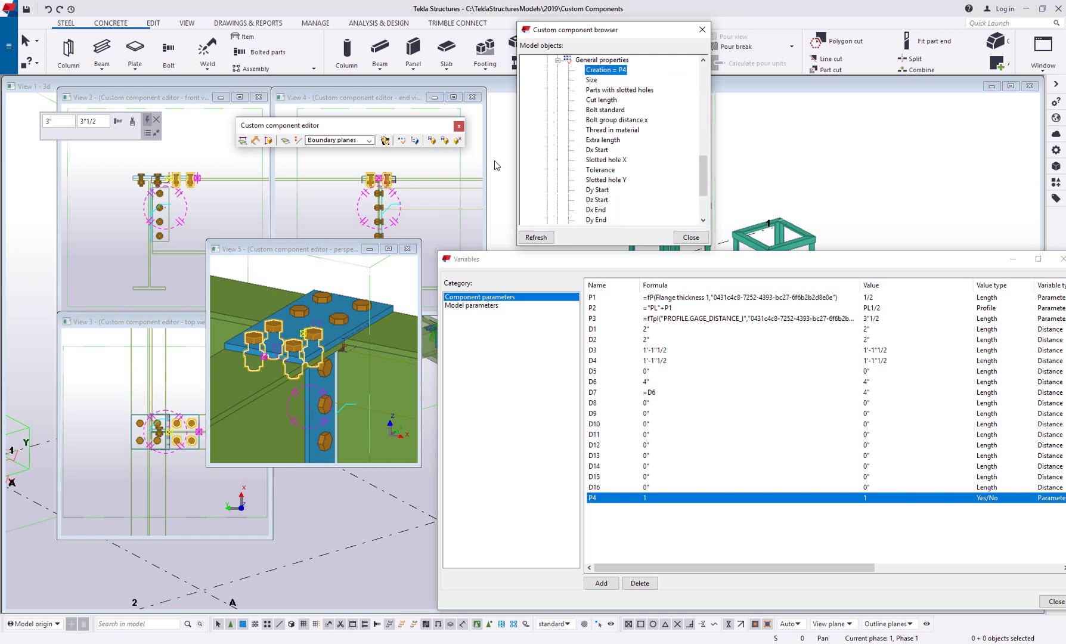
Step: Start adding a Creation equation on the second top bolt group
{"action": "left_click", "coordinate": [348, 314]}
{"action": "left_click", "coordinate": [547, 220]}
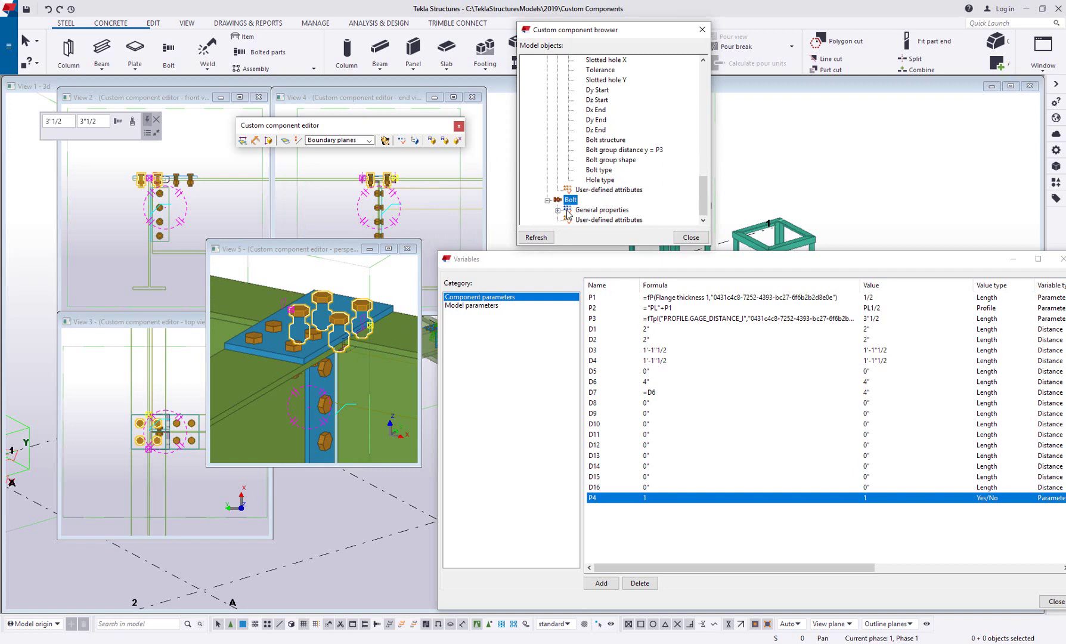
{"action": "left_click", "coordinate": [557, 210]}
{"action": "left_click", "coordinate": [593, 70]}
{"action": "right_click", "coordinate": [594, 71]}
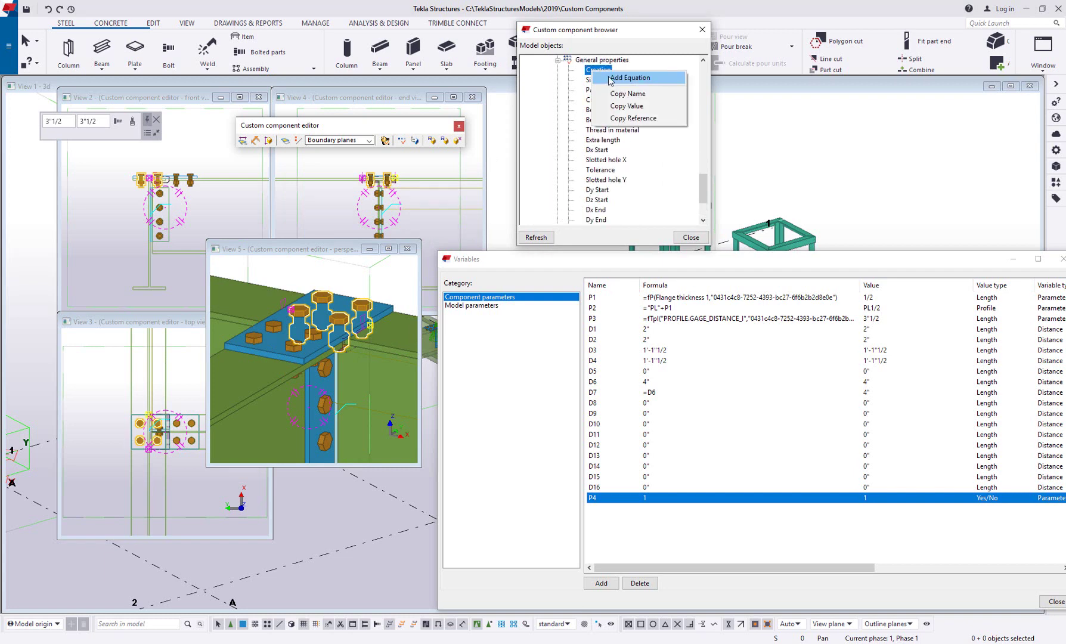
{"action": "left_click", "coordinate": [608, 75]}
Step: Finish the second bolt group's Creation = P4 and close the editor, updating all model copies
{"action": "type", "text": "P4"}
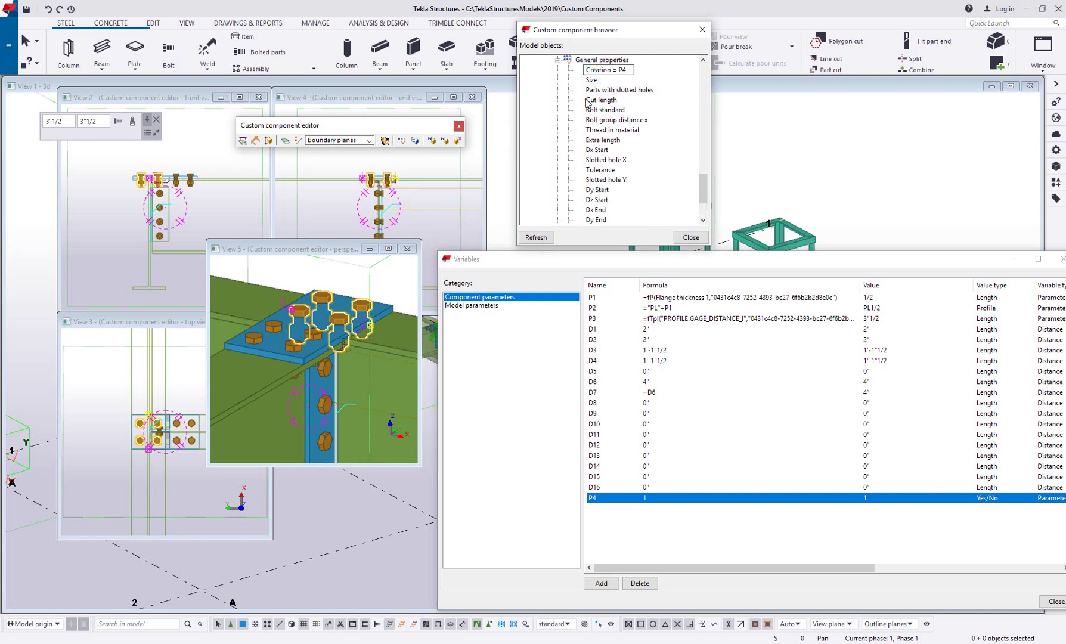
{"action": "left_click", "coordinate": [459, 128]}
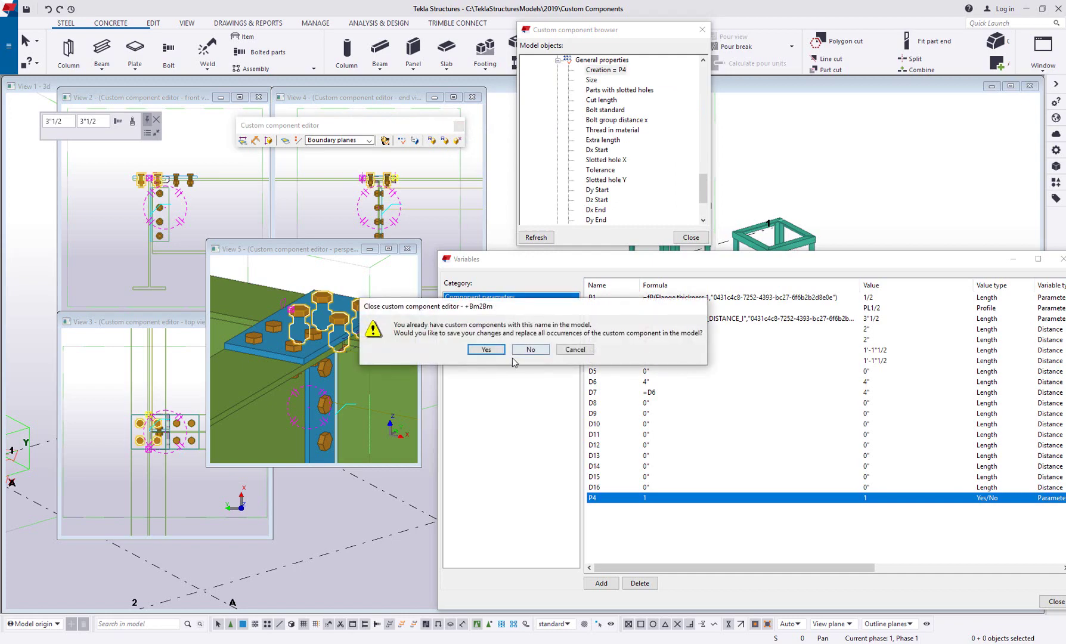
{"action": "left_click", "coordinate": [489, 352]}
{"action": "left_click", "coordinate": [530, 371]}
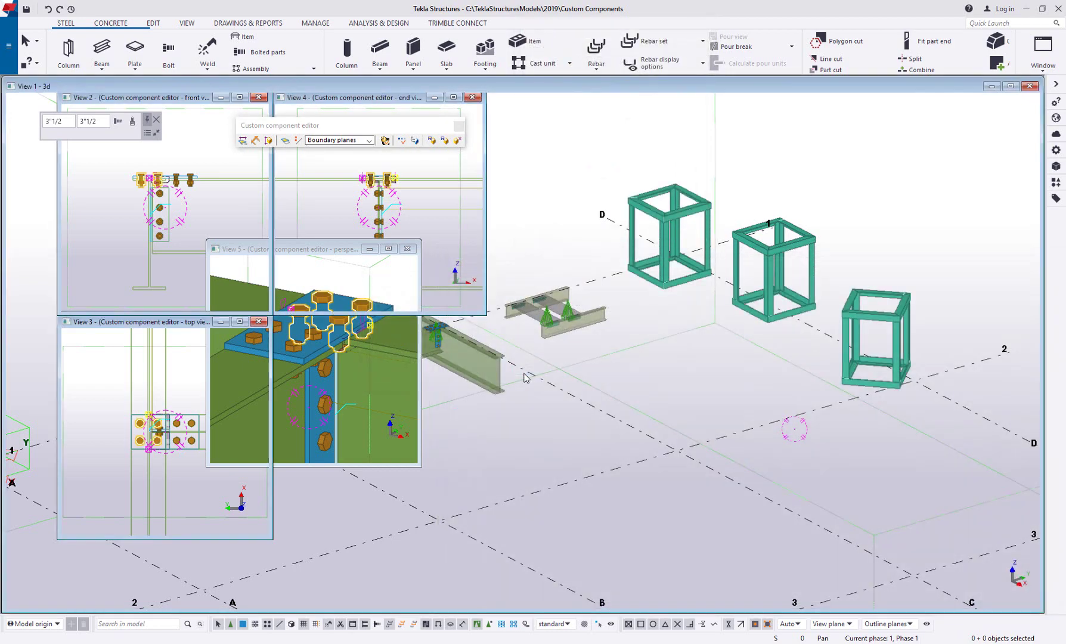
Step: In the connection properties, set Parameter4 to No then back to Yes, applying each with Modify
{"action": "scroll", "coordinate": [473, 343], "scroll_direction": "up", "scroll_amount": 6}
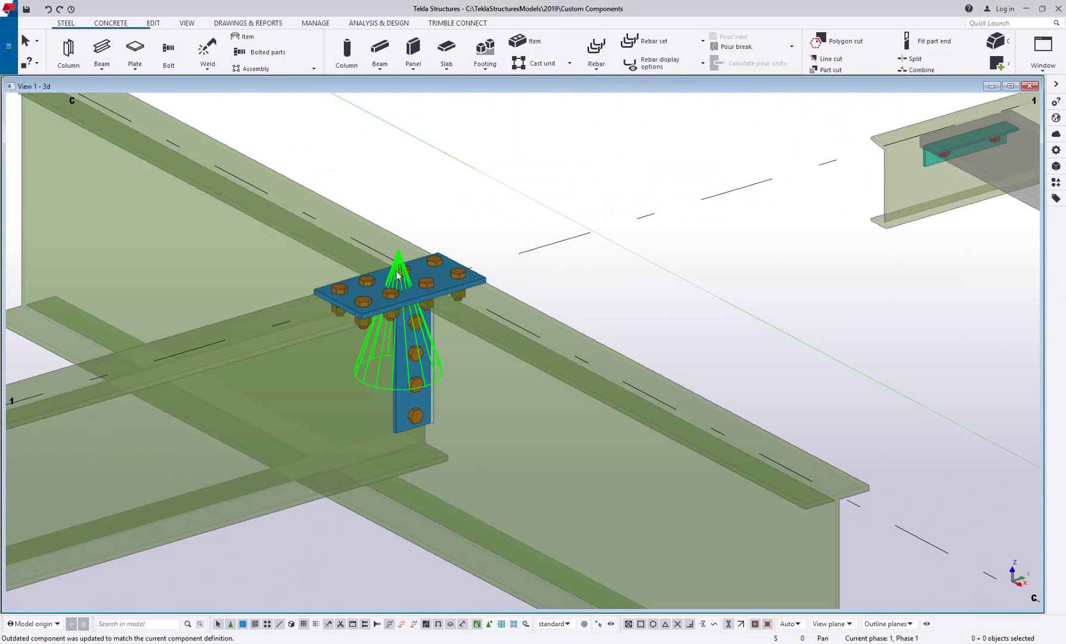
{"action": "double_click", "coordinate": [397, 275]}
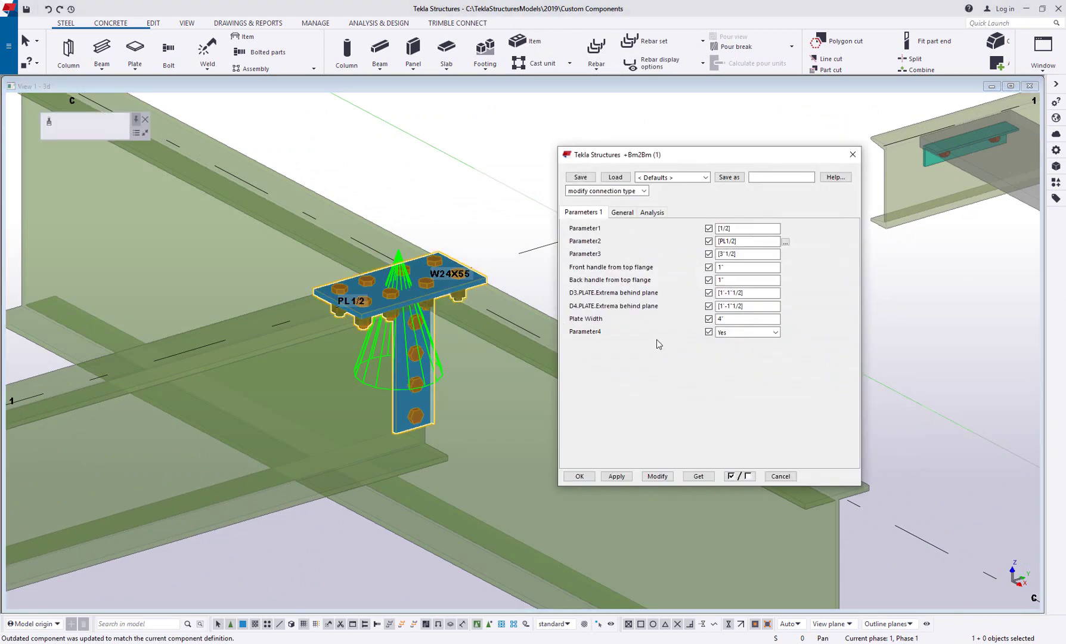
{"action": "left_click", "coordinate": [769, 332]}
{"action": "left_click", "coordinate": [760, 351]}
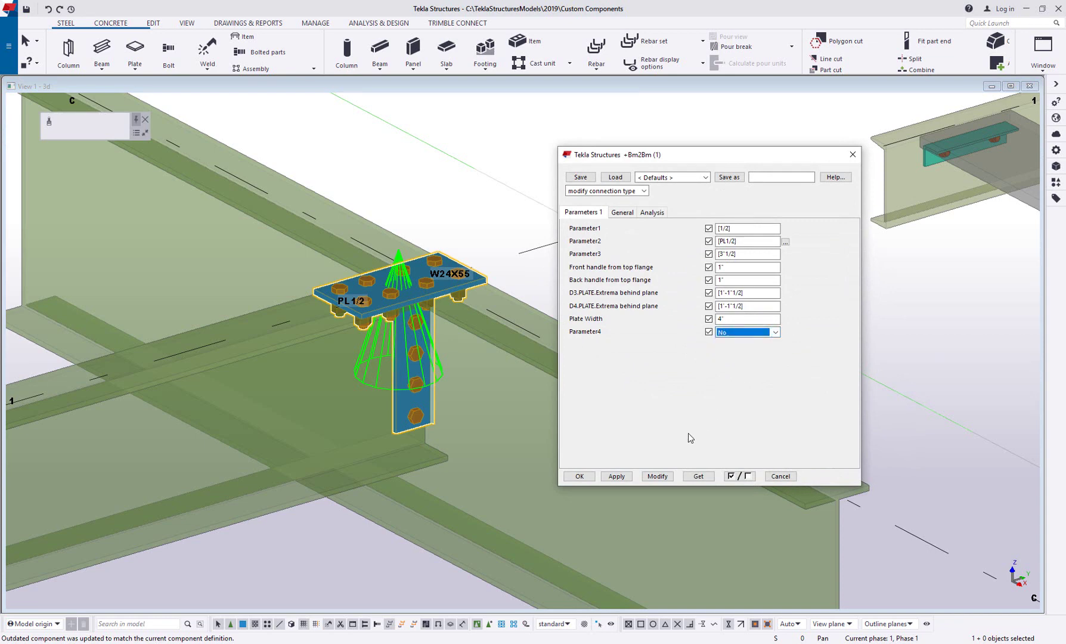
{"action": "left_click", "coordinate": [658, 476]}
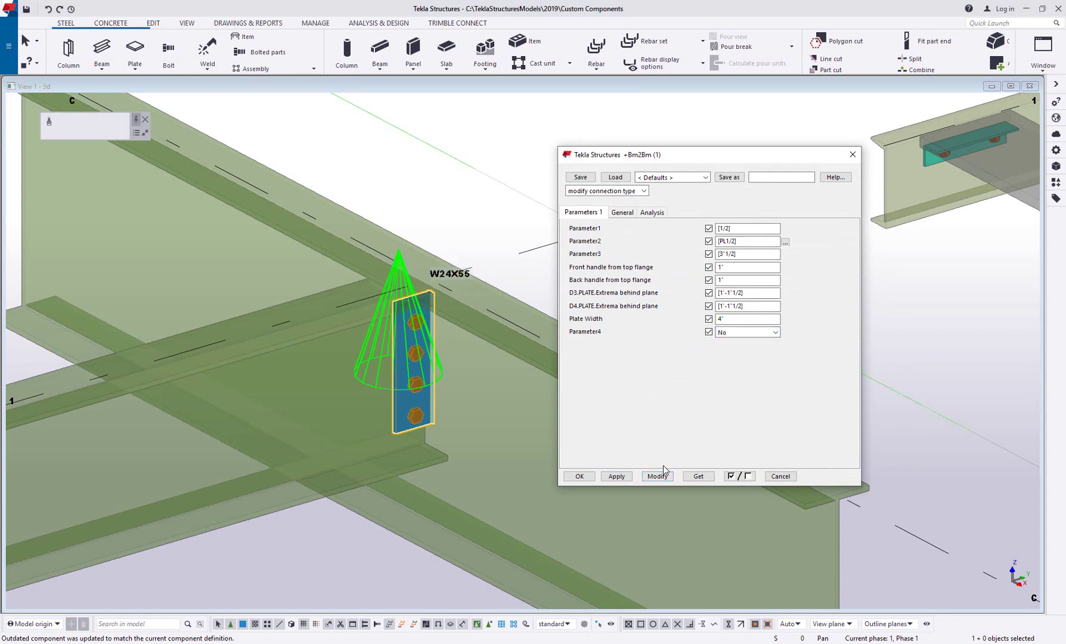
{"action": "left_click", "coordinate": [744, 332]}
{"action": "left_click", "coordinate": [745, 341]}
{"action": "left_click", "coordinate": [656, 477]}
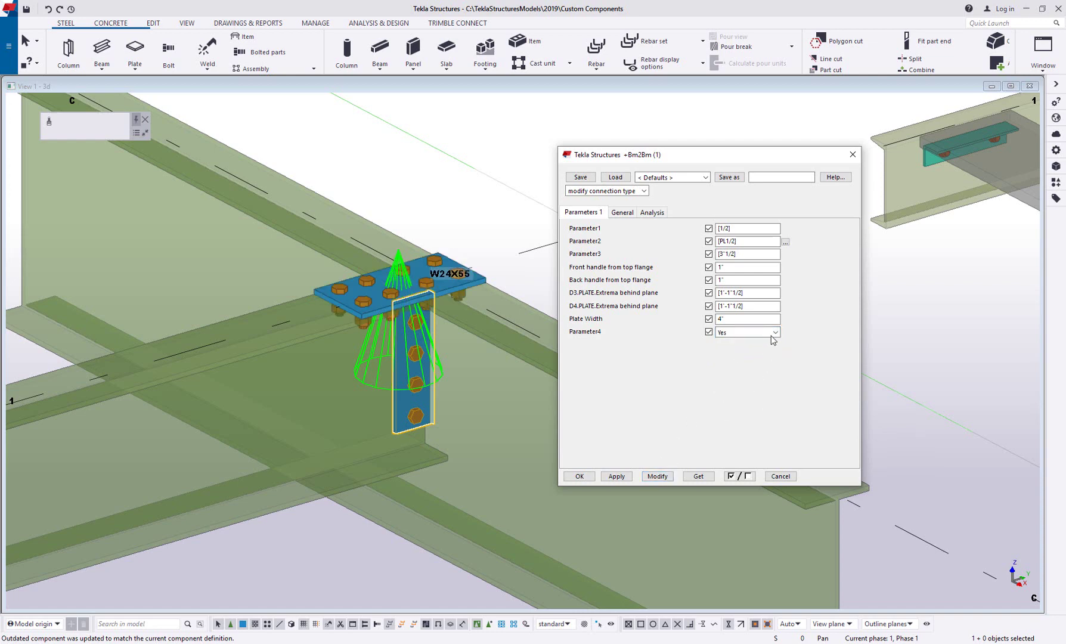
Step: Toggle Parameter4 off and on again to confirm the top plate vanishes and returns, then cancel
{"action": "left_click", "coordinate": [773, 334]}
{"action": "left_click", "coordinate": [760, 350]}
{"action": "left_click", "coordinate": [658, 476]}
{"action": "left_click", "coordinate": [748, 332]}
{"action": "left_click", "coordinate": [746, 342]}
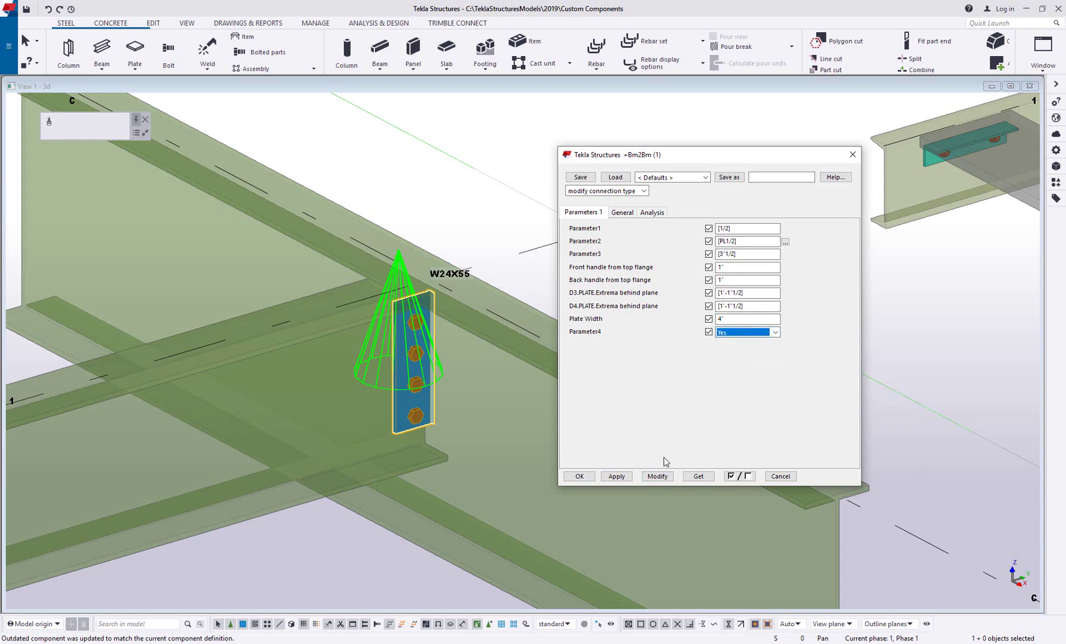
{"action": "left_click", "coordinate": [658, 476]}
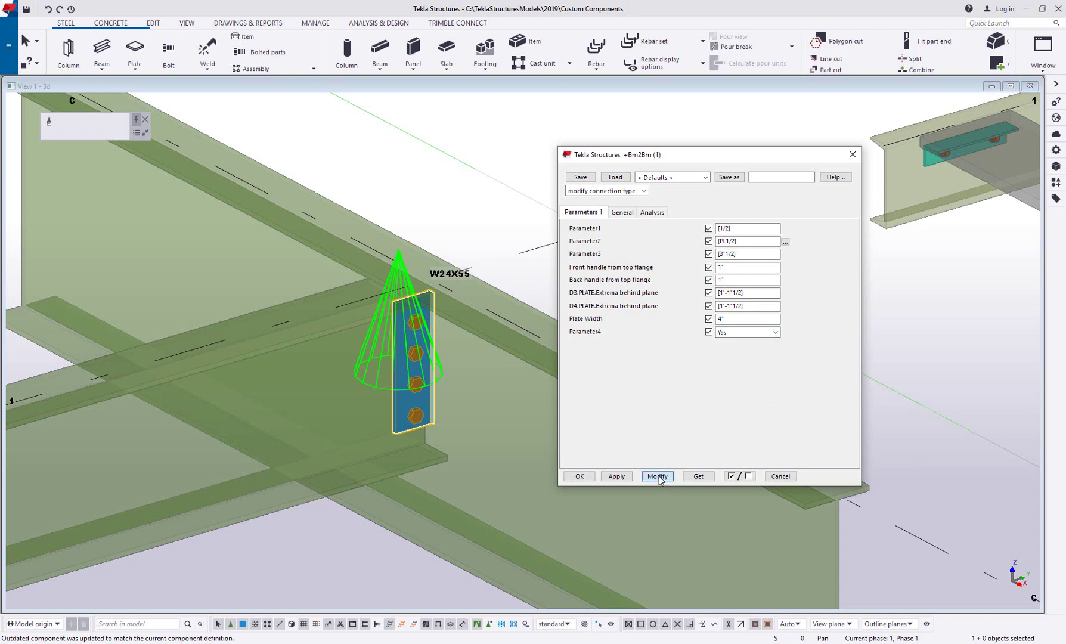
{"action": "left_click", "coordinate": [780, 476]}
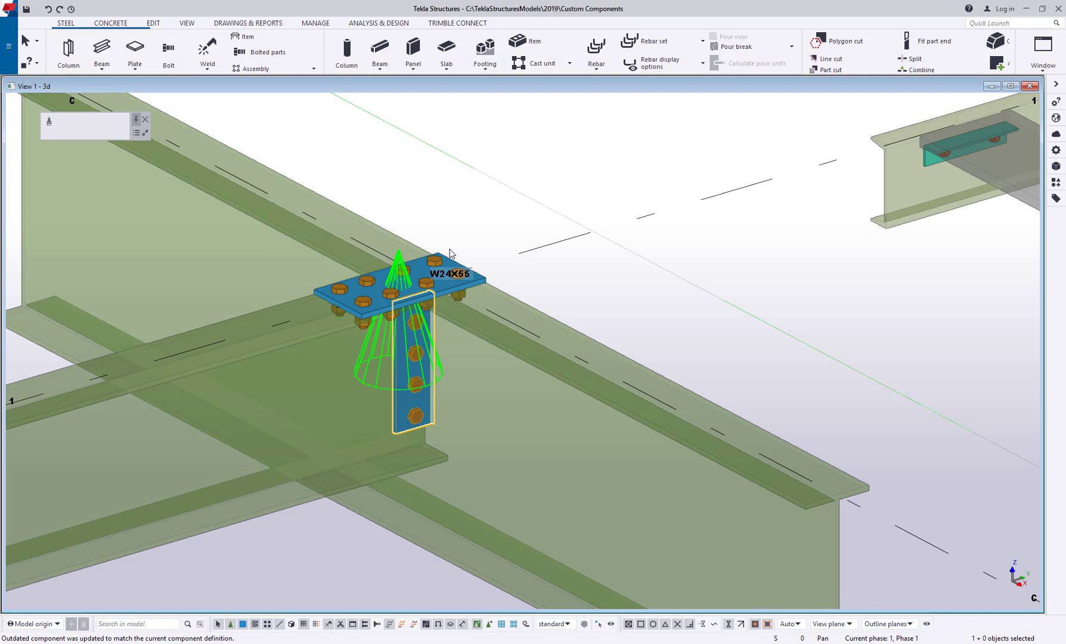
Step: Open the connection in the custom component editor and add two parameters, P5 and P6
{"action": "right_click", "coordinate": [403, 270]}
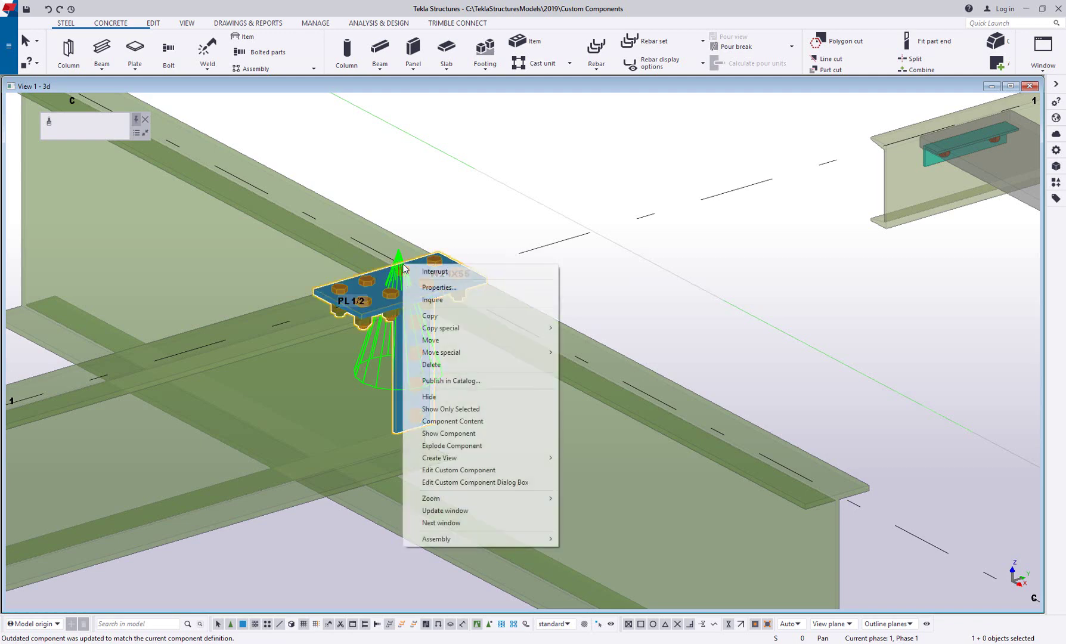
{"action": "left_click", "coordinate": [494, 470]}
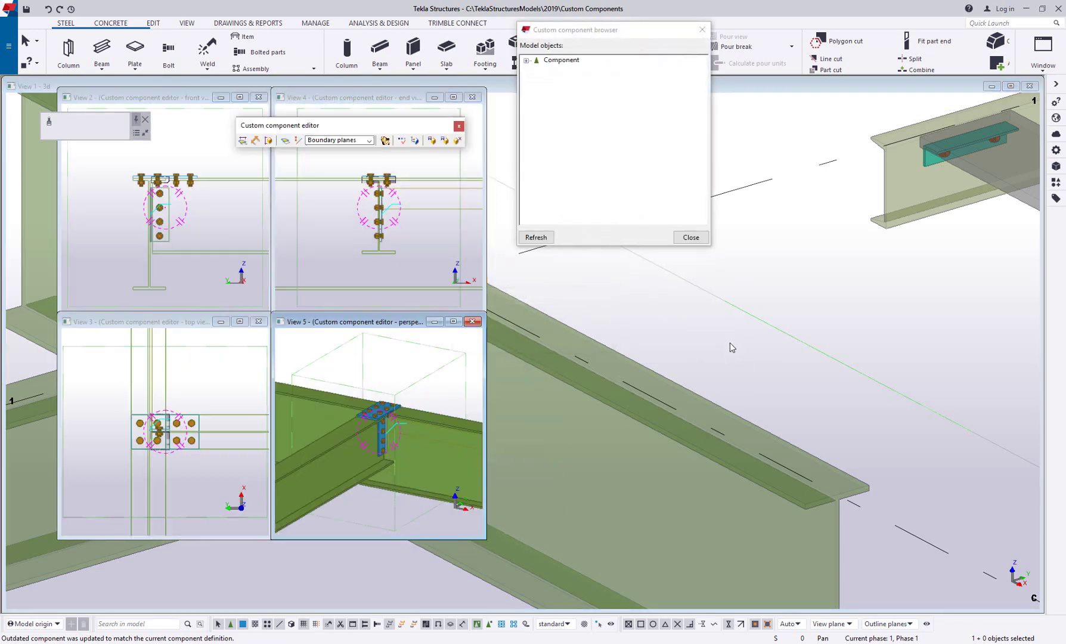
{"action": "left_click", "coordinate": [401, 141]}
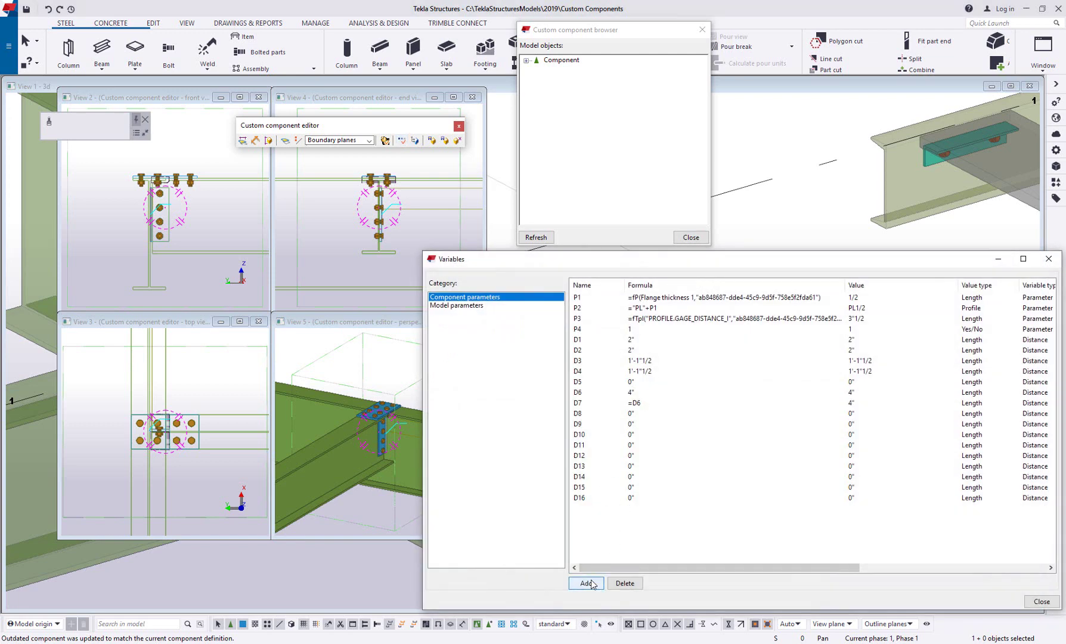
{"action": "left_click", "coordinate": [592, 583]}
{"action": "left_click", "coordinate": [588, 583]}
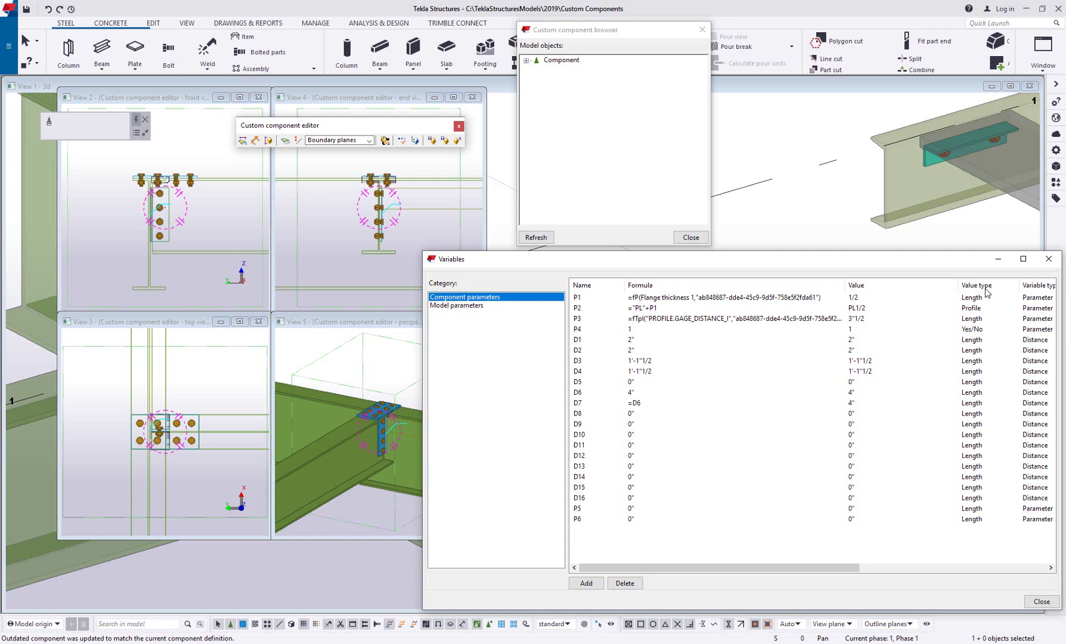
Step: Set P5's value type to Bolt standard and P6's to Bolt size
{"action": "left_click", "coordinate": [978, 512]}
{"action": "left_click", "coordinate": [985, 510]}
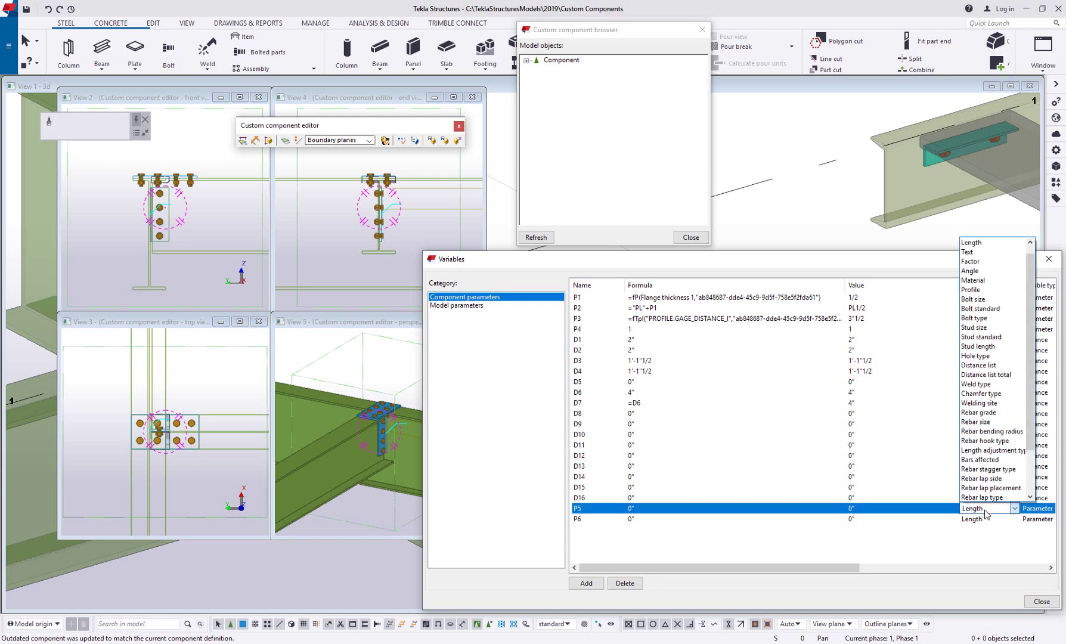
{"action": "left_click", "coordinate": [993, 308]}
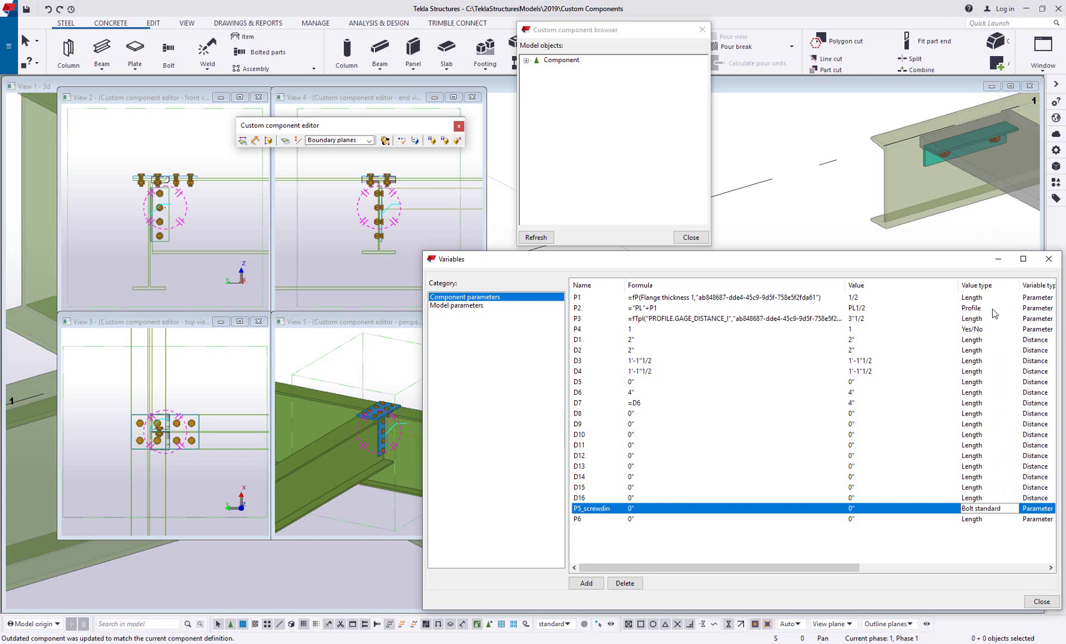
{"action": "left_click", "coordinate": [998, 522]}
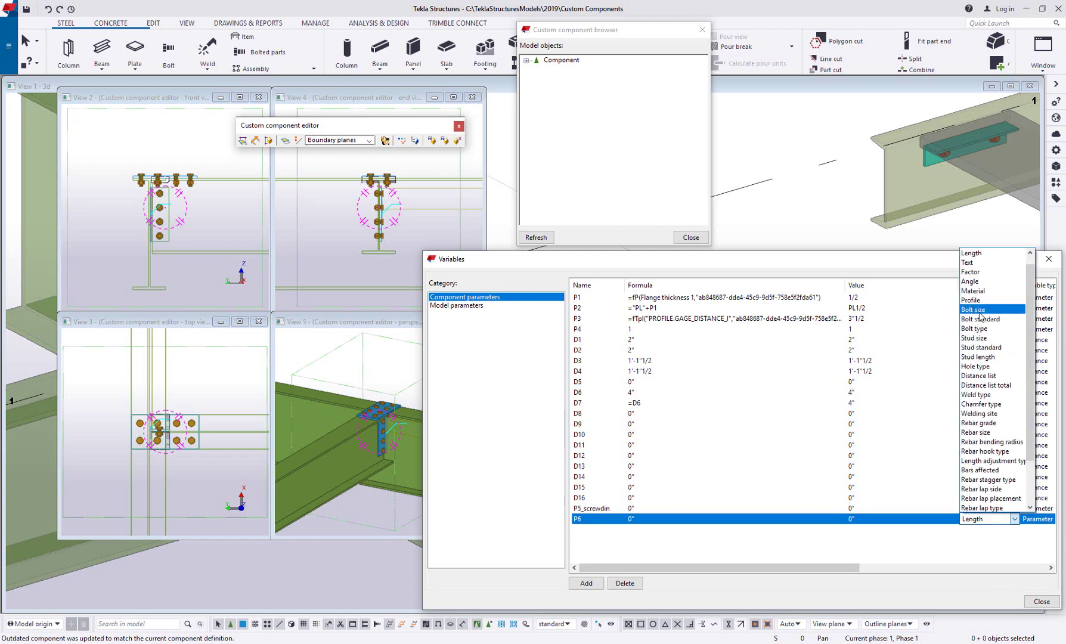
{"action": "left_click", "coordinate": [978, 311]}
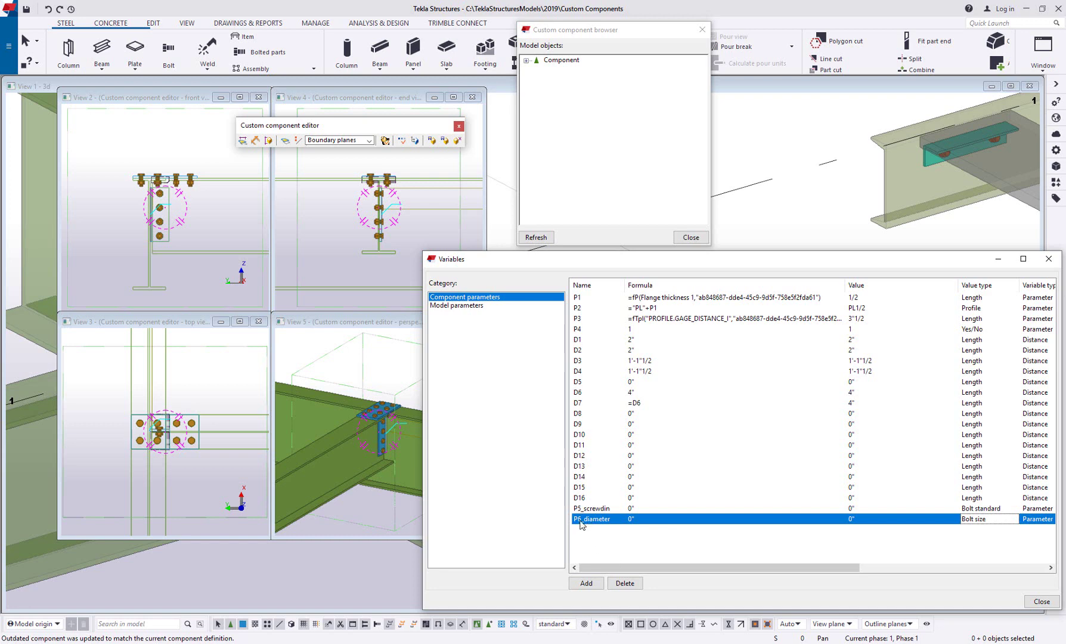
Step: Rename the P6_diameter parameter to P5_diameter
{"action": "left_click", "coordinate": [583, 520]}
{"action": "key", "text": "BackSpace"}
{"action": "type", "text": "5"}
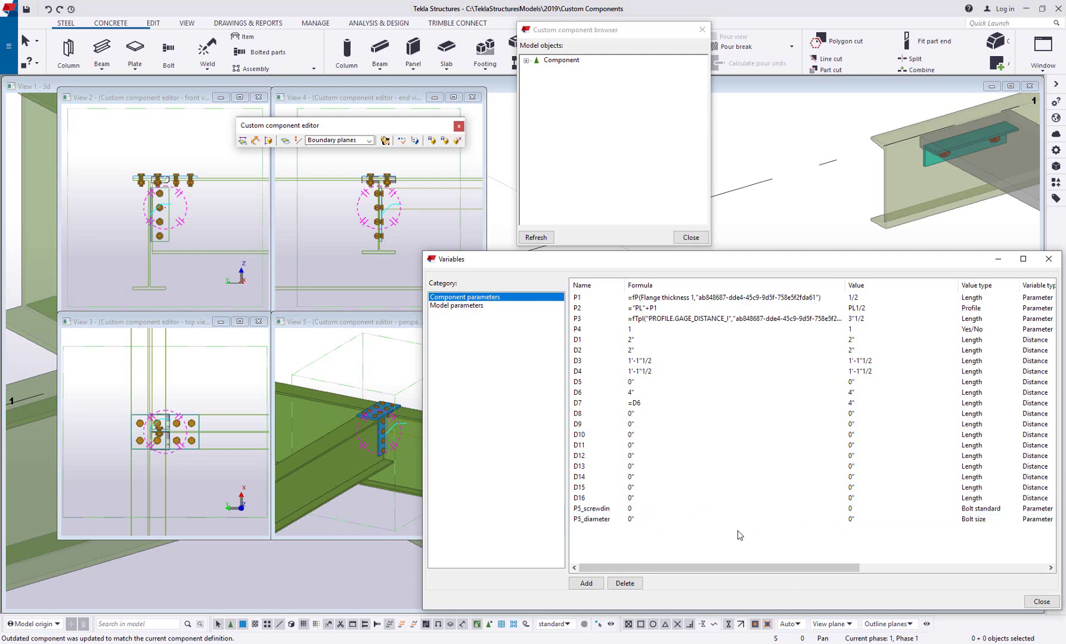
Step: Give P5_screwdin the default A325N and P5_diameter the default 3/4
{"action": "left_click", "coordinate": [644, 507]}
{"action": "key", "text": "BackSpace"}
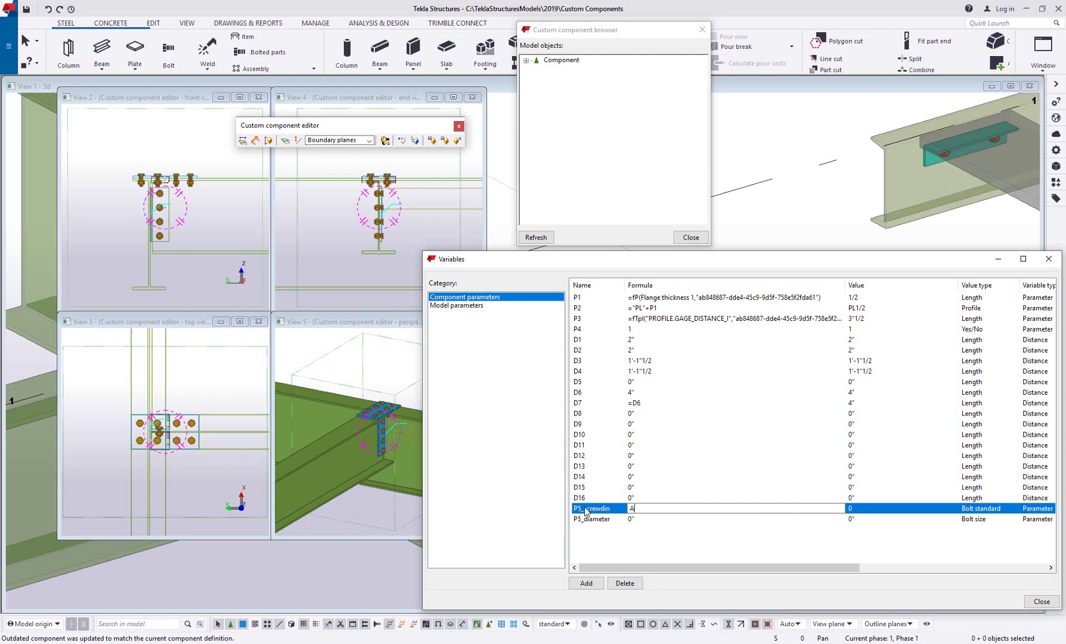
{"action": "type", "text": "A325N"}
{"action": "left_click", "coordinate": [648, 517]}
{"action": "key", "text": "BackSpace"}
{"action": "type", "text": "3/4"}
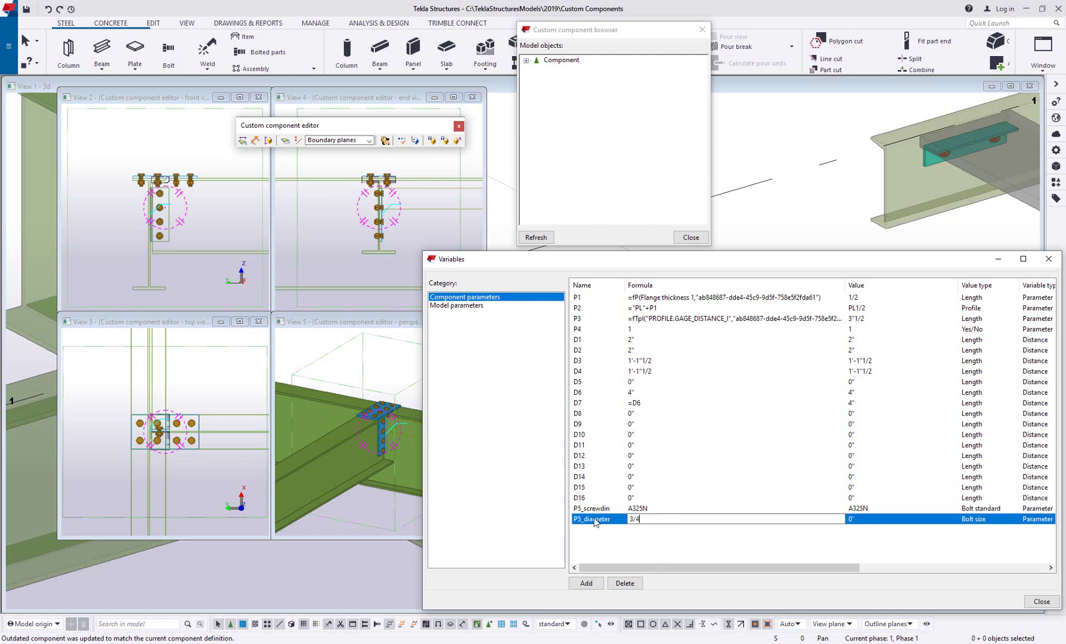
{"action": "key", "text": "Return"}
{"action": "scroll", "coordinate": [388, 410], "scroll_direction": "up", "scroll_amount": 5}
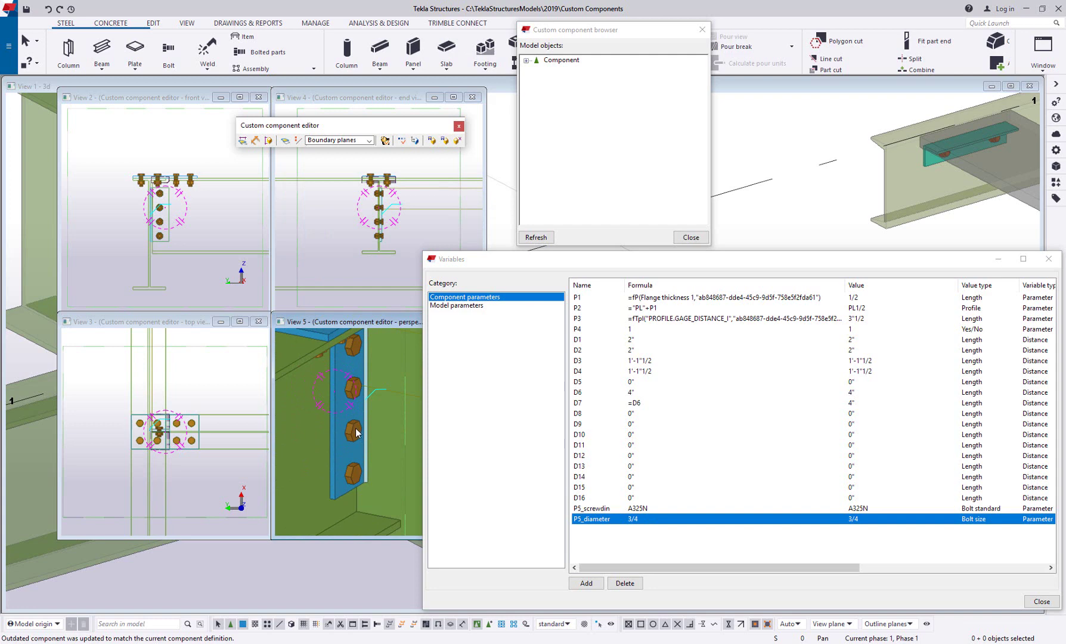
Step: Link the bolt group's Bolt standard to P5_screwdin with an equation
{"action": "left_click", "coordinate": [356, 433]}
{"action": "left_click", "coordinate": [547, 180]}
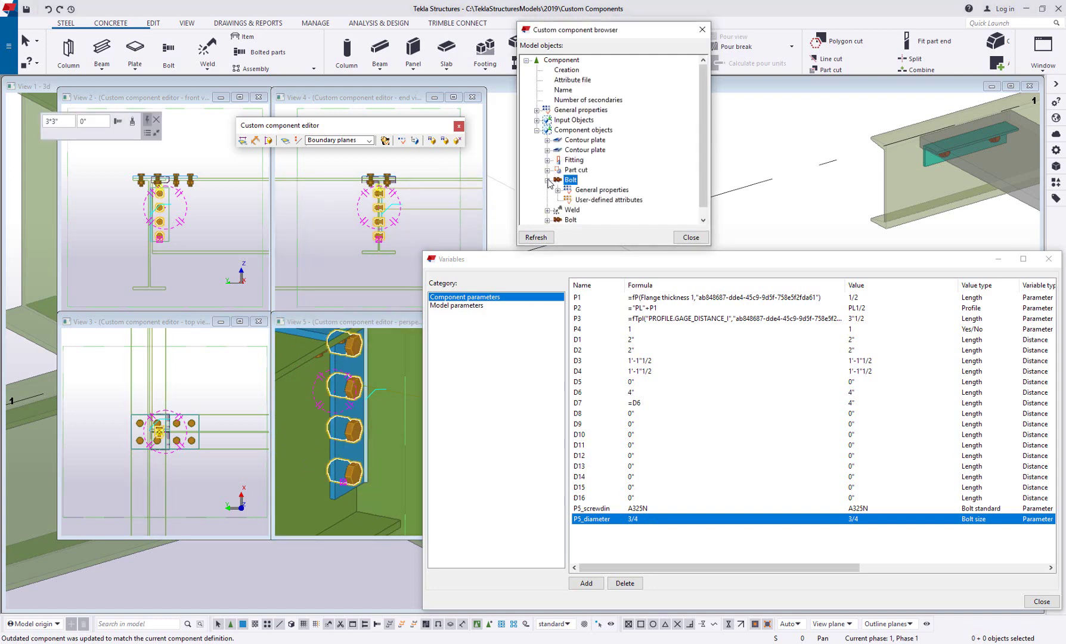
{"action": "left_click", "coordinate": [558, 189]}
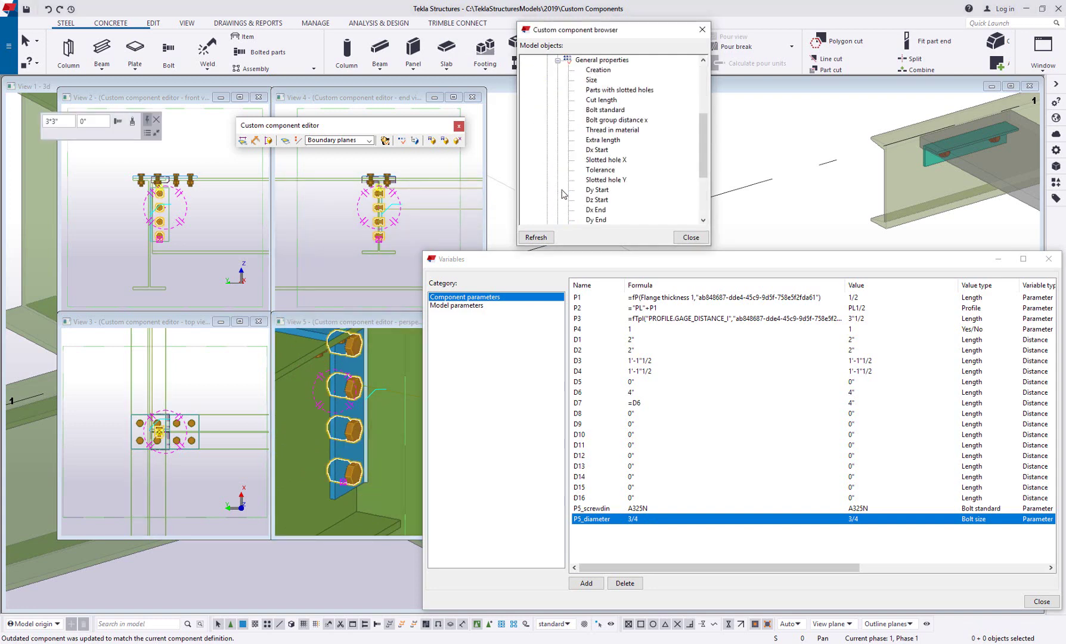
{"action": "left_click", "coordinate": [608, 110]}
{"action": "right_click", "coordinate": [610, 110]}
{"action": "left_click", "coordinate": [627, 120]}
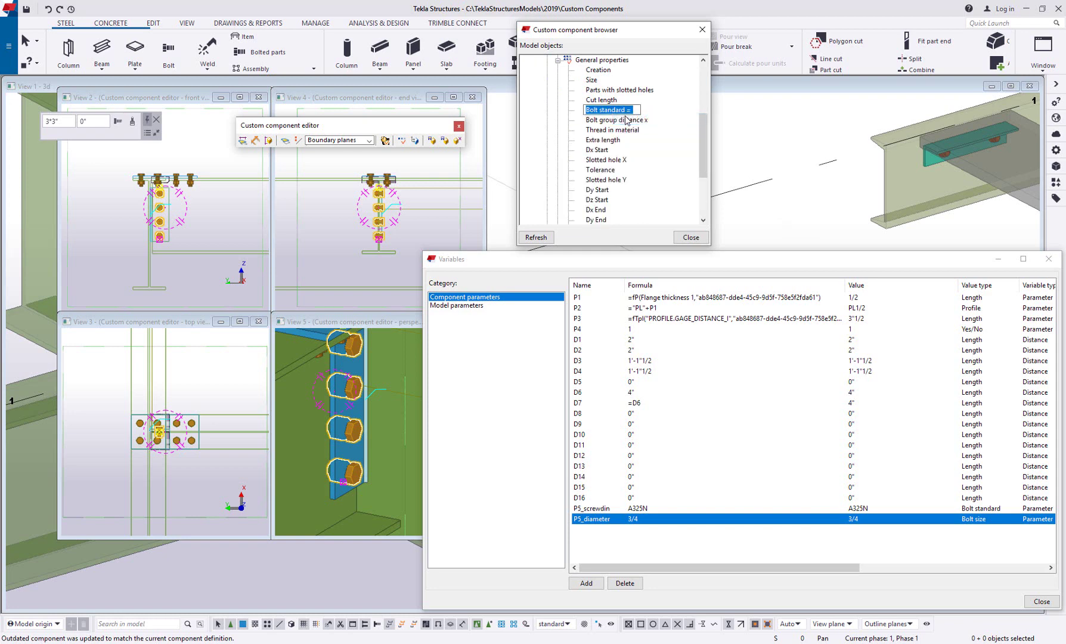
{"action": "key", "text": "End"}
{"action": "type", "text": "P5_screwdin"}
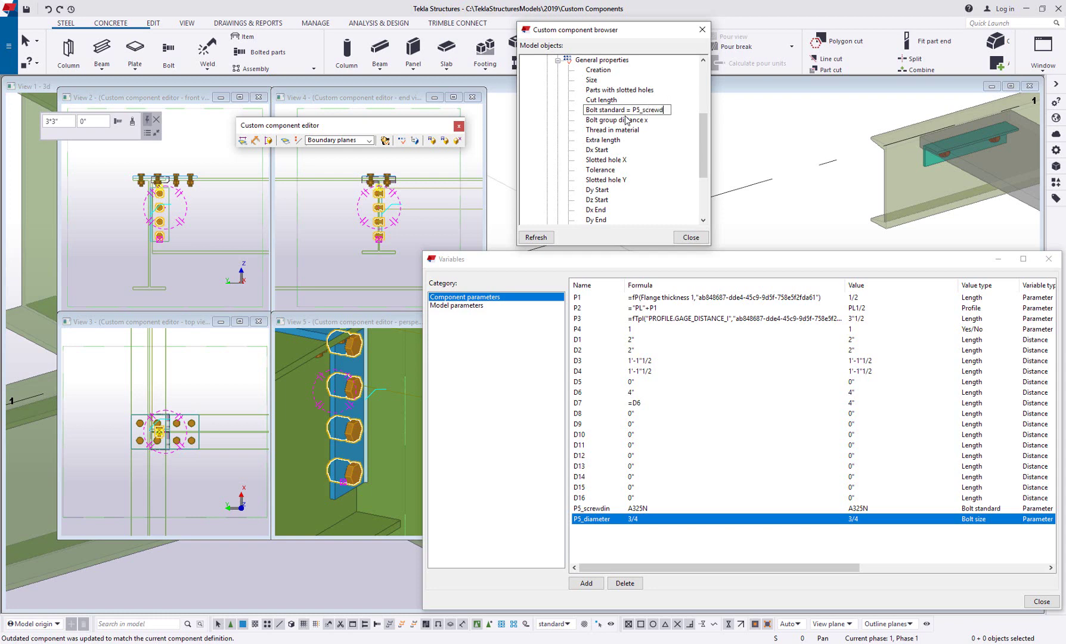
Step: Link the bolt group's Size to P5_diameter with an equation
{"action": "left_click", "coordinate": [601, 82]}
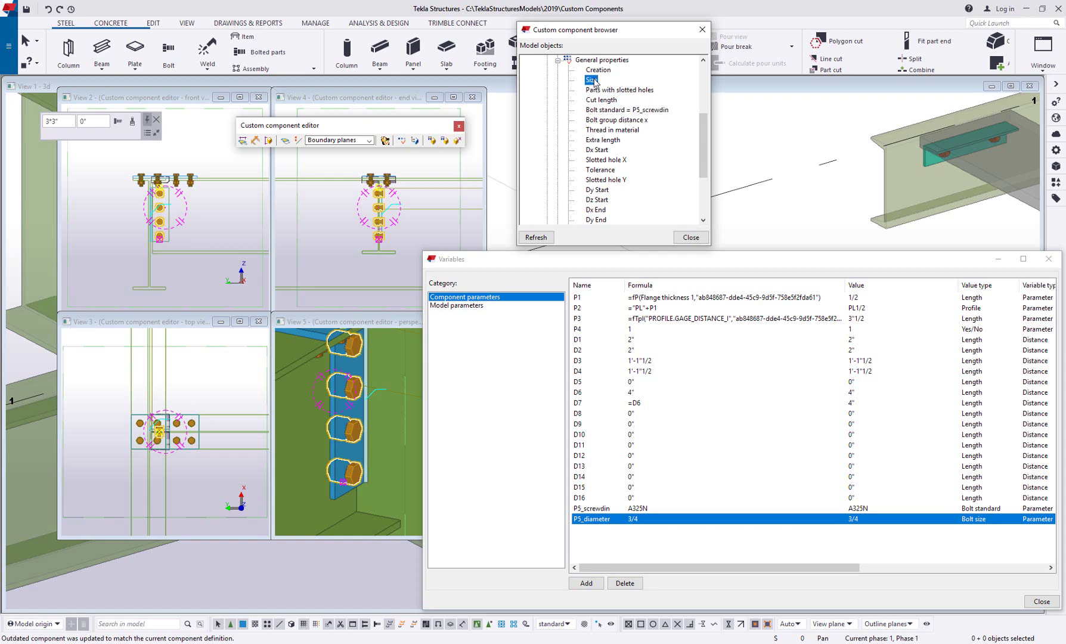
{"action": "right_click", "coordinate": [603, 82]}
{"action": "left_click", "coordinate": [605, 85]}
{"action": "type", "text": "P5_diameter"}
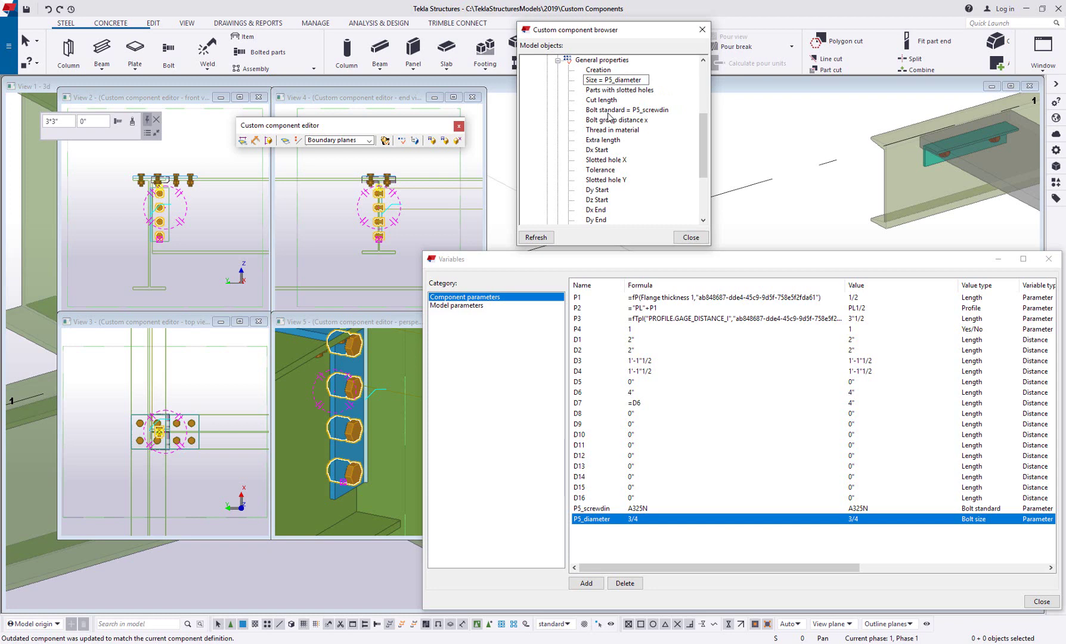
{"action": "key", "text": "Return"}
Step: Close the custom component editor, saving and updating all copies in the model
{"action": "left_click", "coordinate": [458, 126]}
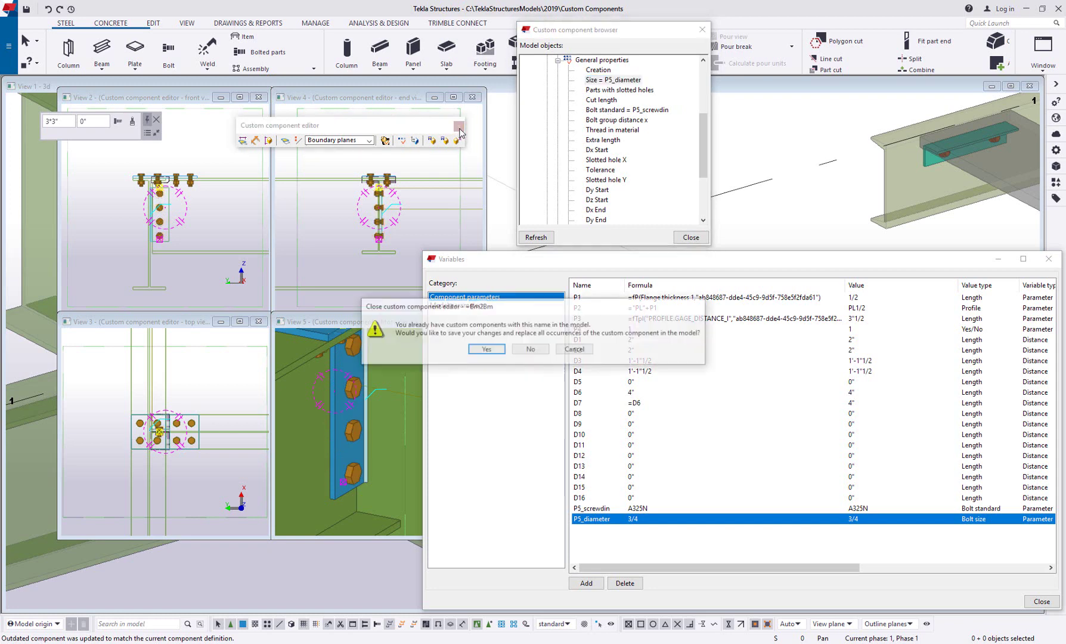
{"action": "left_click", "coordinate": [486, 349]}
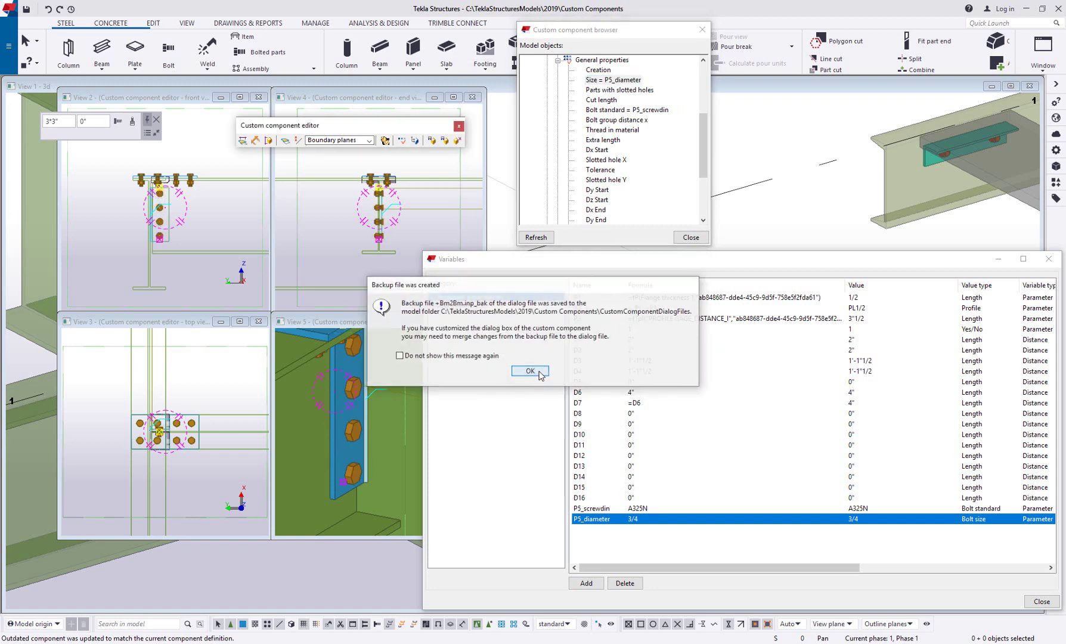
{"action": "left_click", "coordinate": [540, 374]}
Step: In the connection properties, set Parameter5's bolt standard to A325N_TC
{"action": "left_click", "coordinate": [423, 365]}
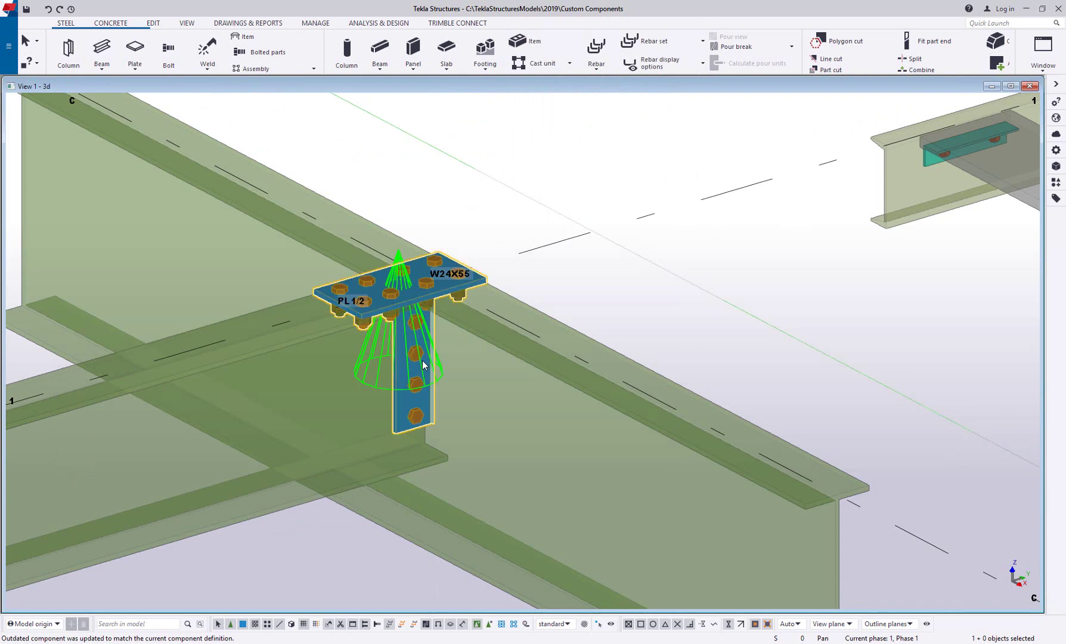
{"action": "double_click", "coordinate": [423, 365]}
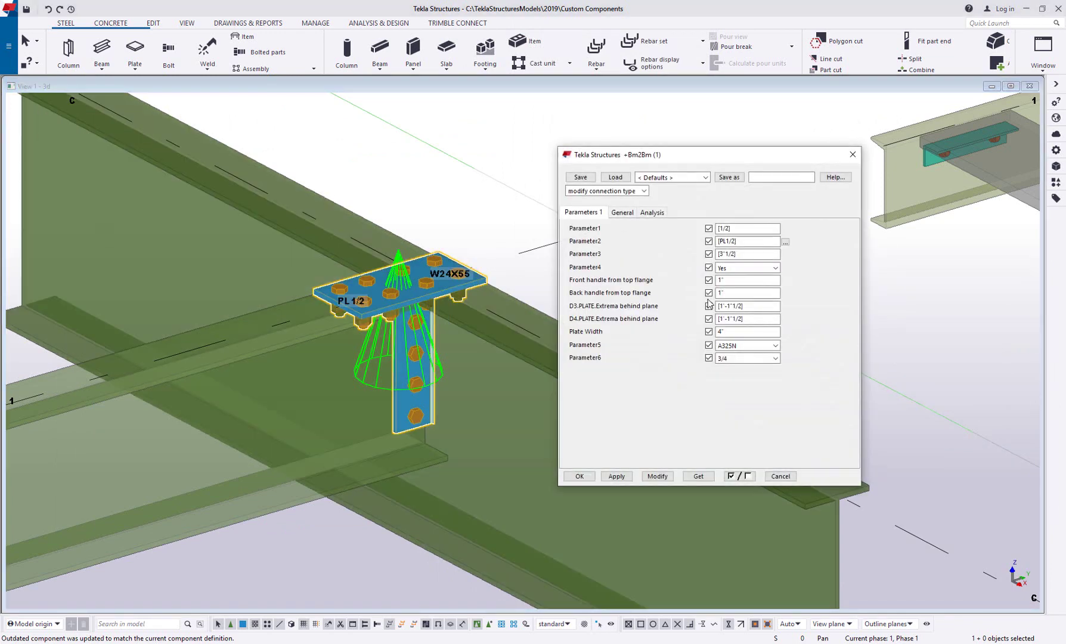
{"action": "left_click", "coordinate": [763, 360]}
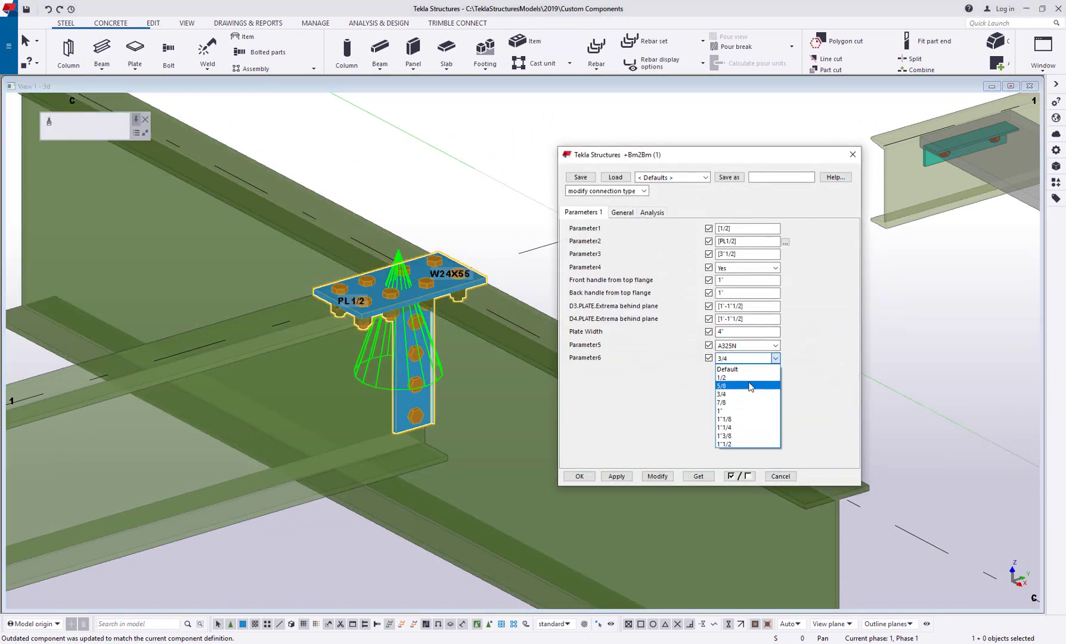
{"action": "left_click", "coordinate": [749, 410]}
{"action": "left_click", "coordinate": [775, 346]}
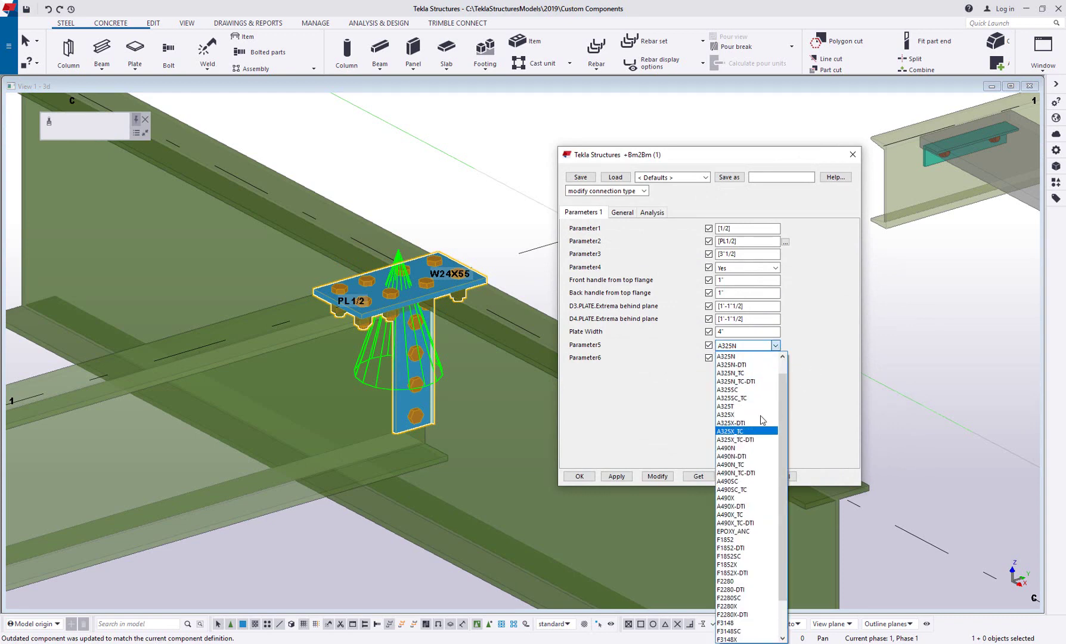
{"action": "left_click", "coordinate": [728, 356]}
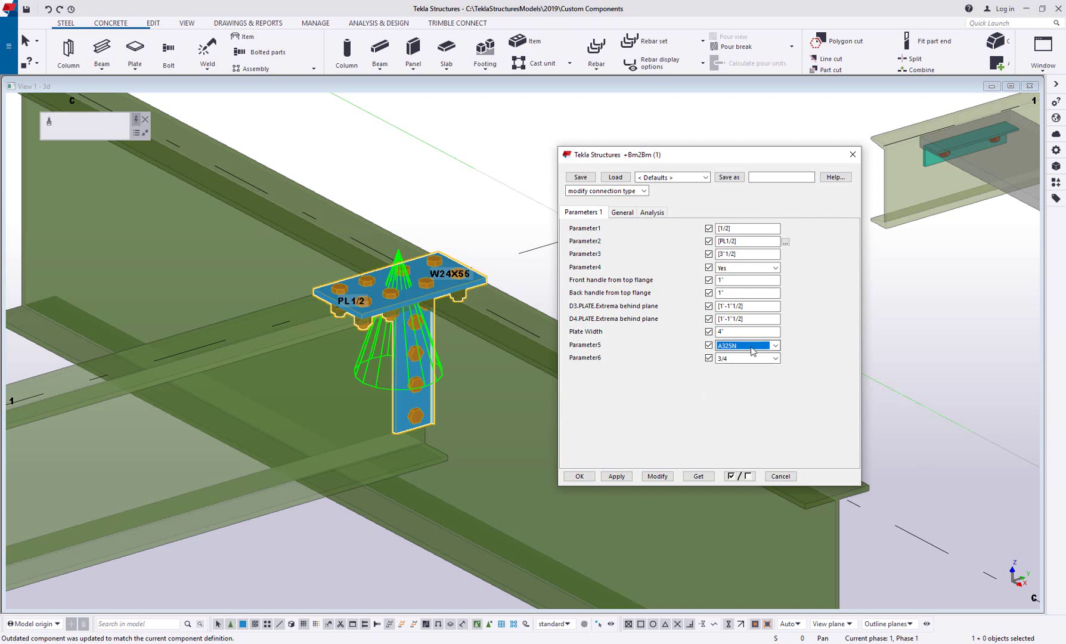
{"action": "left_click", "coordinate": [752, 351]}
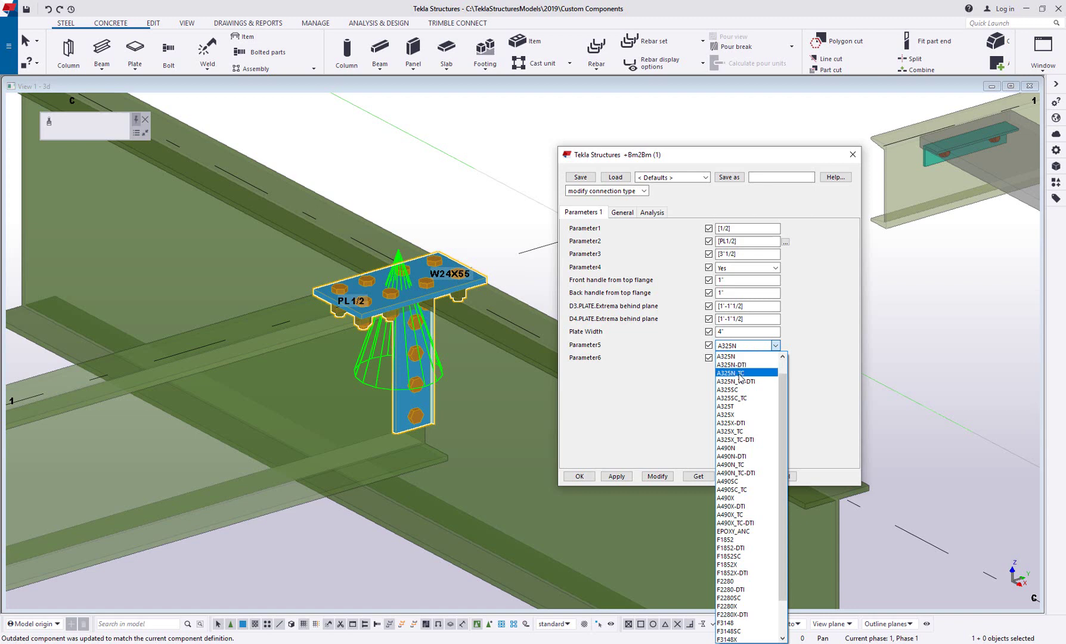
{"action": "left_click", "coordinate": [740, 372]}
Step: Set Parameter6 to 1" diameter, apply it with Modify, and close the dialog
{"action": "scroll", "coordinate": [438, 384], "scroll_direction": "up", "scroll_amount": 5}
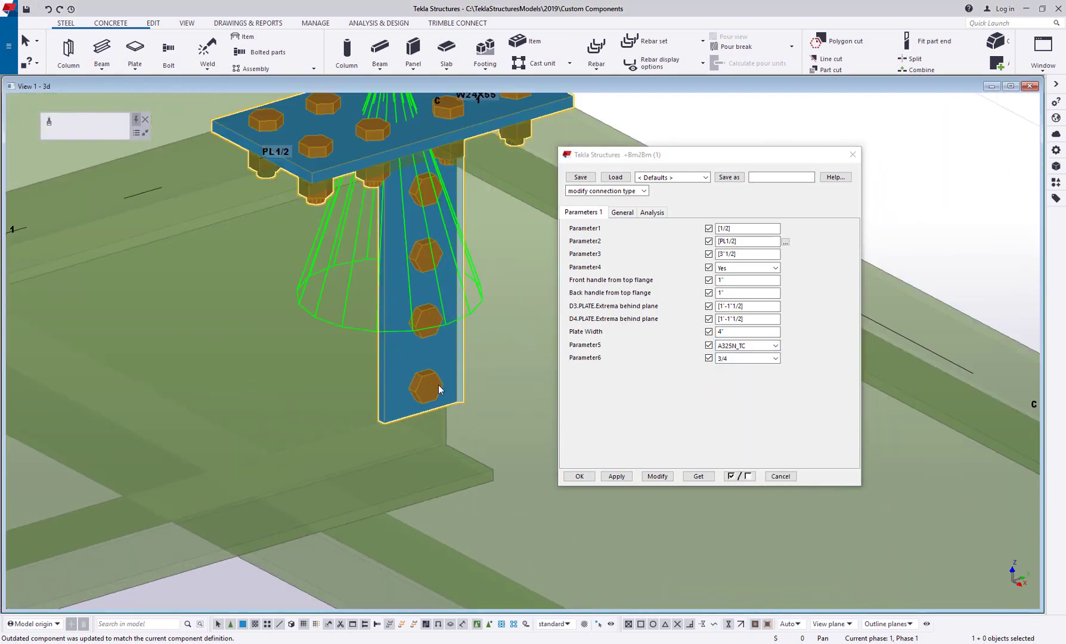
{"action": "left_click", "coordinate": [762, 360]}
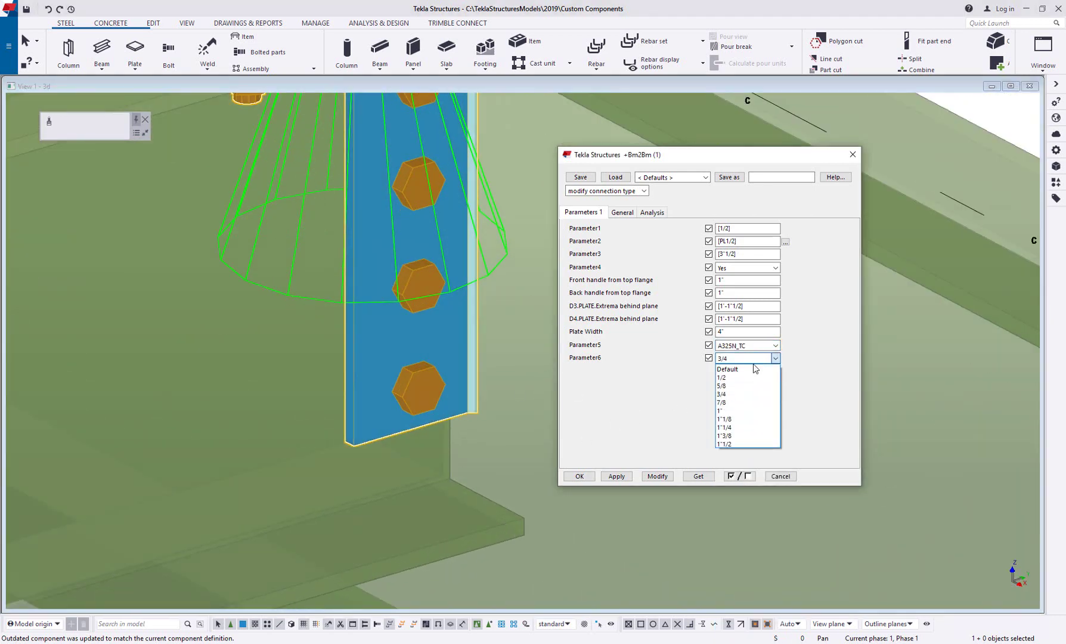
{"action": "left_click", "coordinate": [739, 410]}
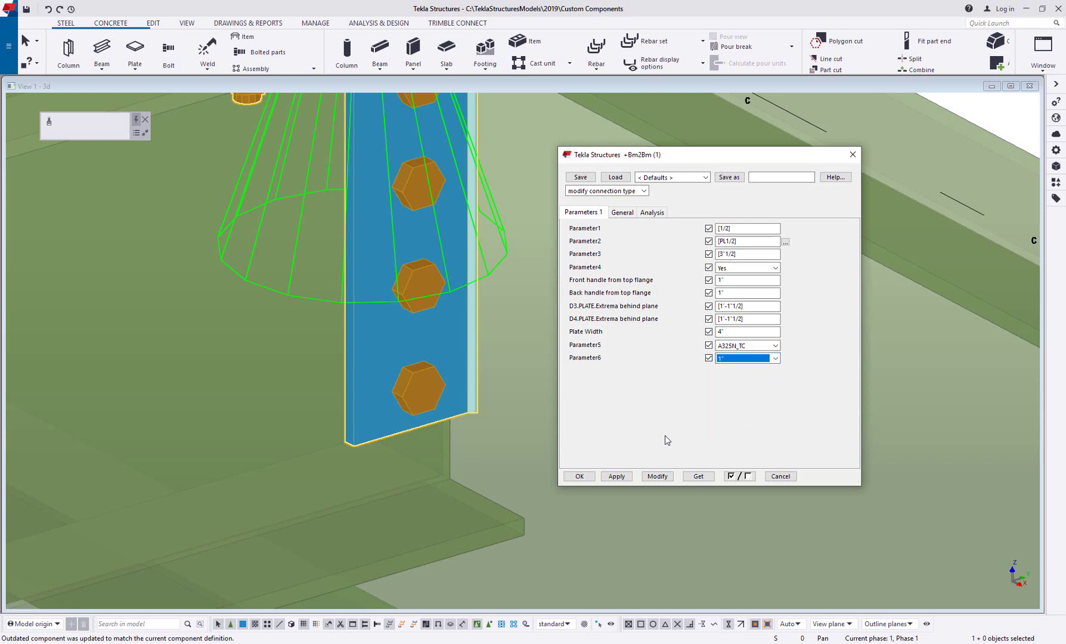
{"action": "left_click", "coordinate": [658, 477]}
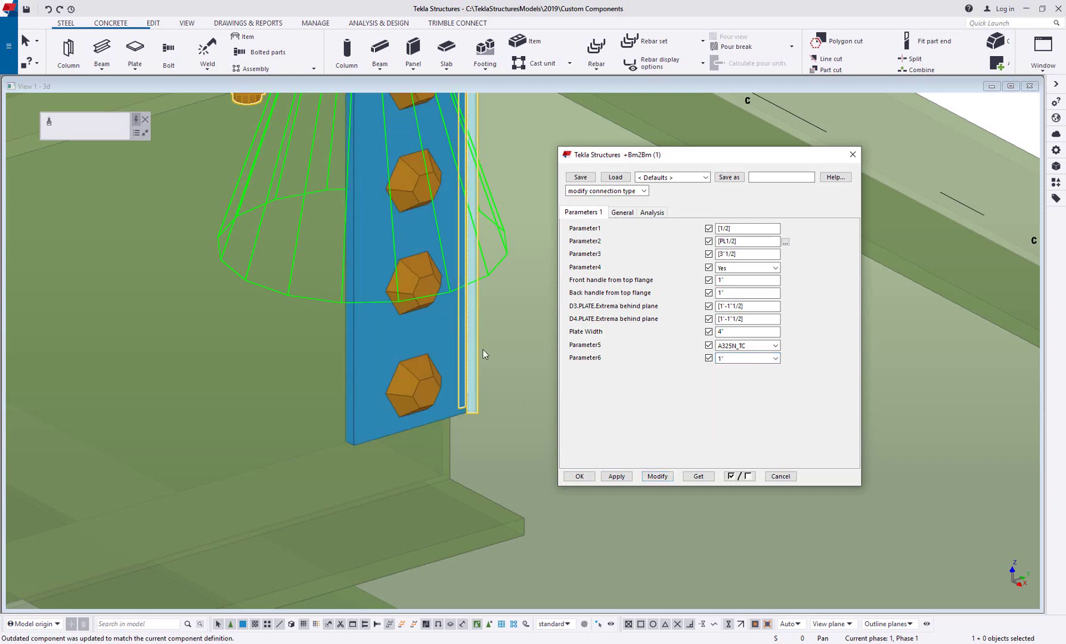
{"action": "scroll", "coordinate": [517, 362], "scroll_direction": "down", "scroll_amount": 1}
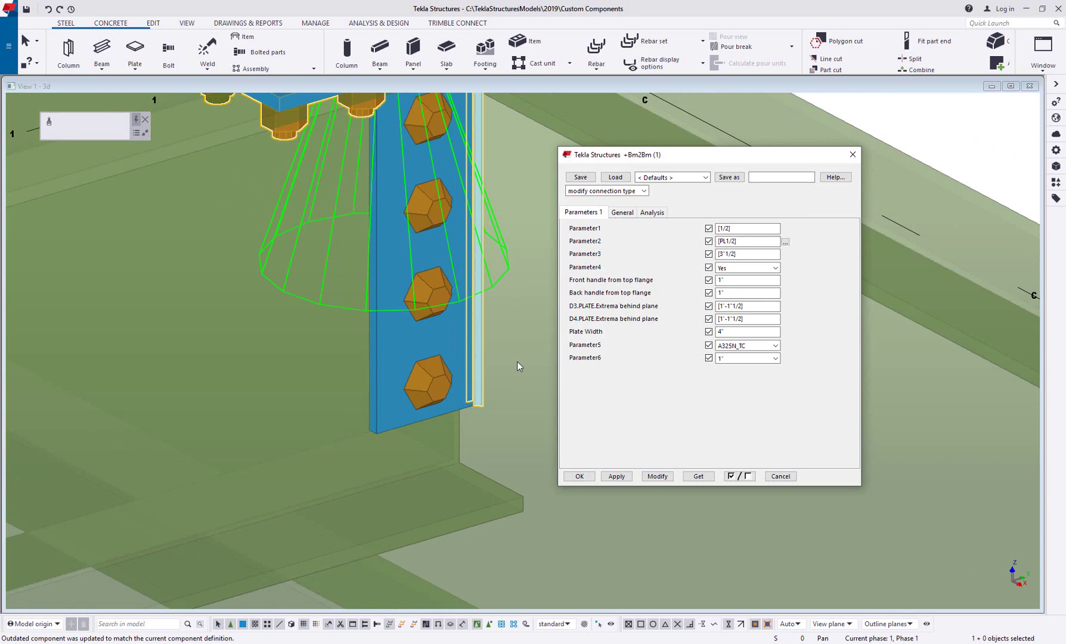
{"action": "scroll", "coordinate": [484, 380], "scroll_direction": "down", "scroll_amount": 2}
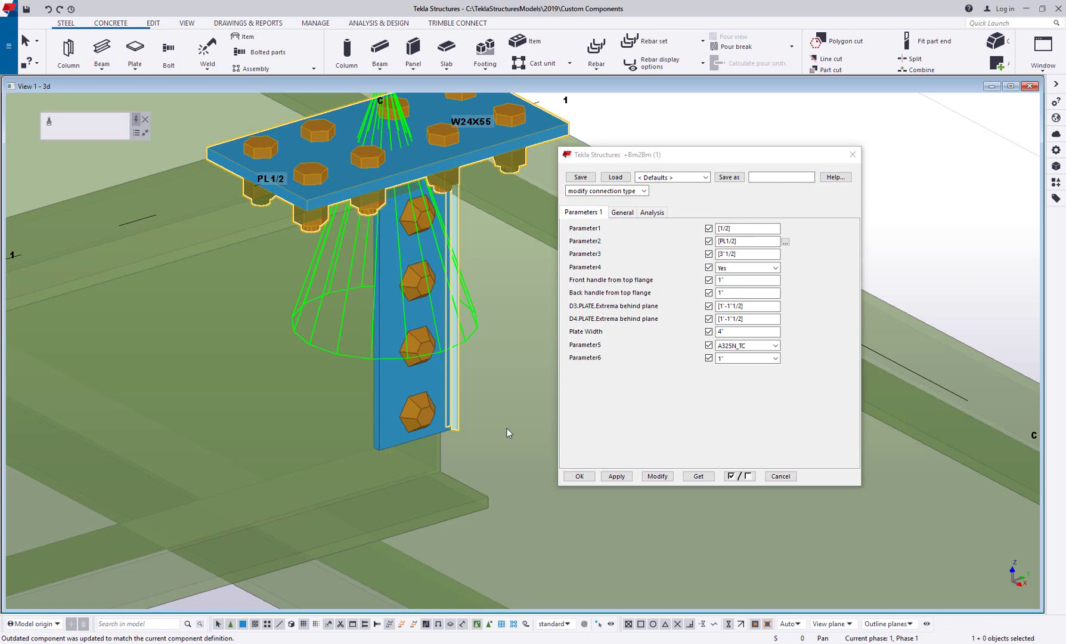
{"action": "left_click", "coordinate": [851, 156]}
Step: Reopen the connection in the custom component editor and add a new Length parameter P6
{"action": "right_click", "coordinate": [427, 243]}
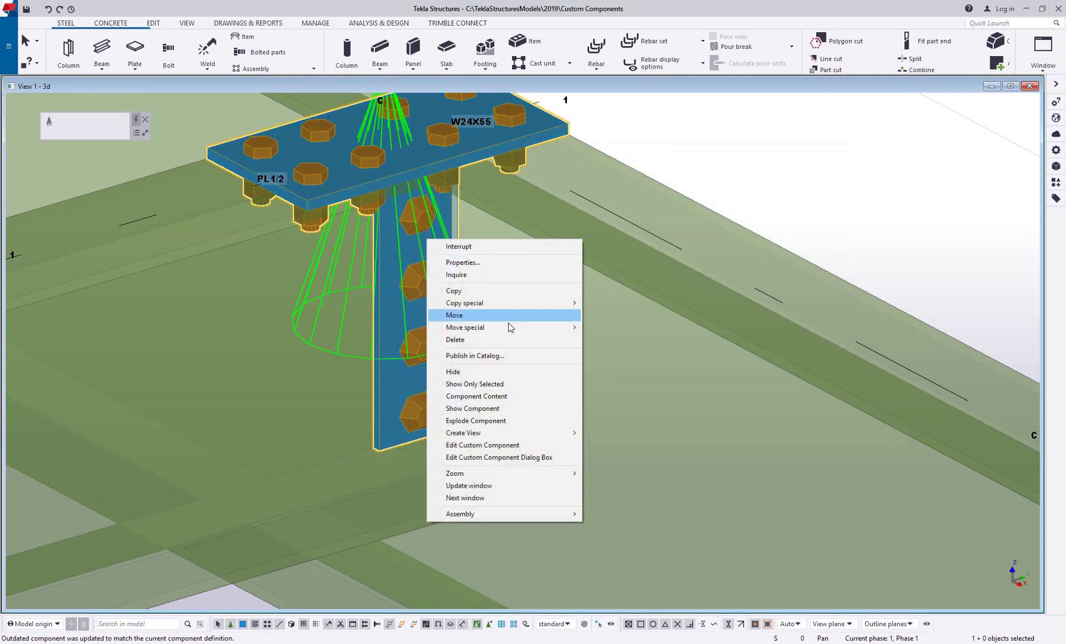
{"action": "left_click", "coordinate": [507, 444]}
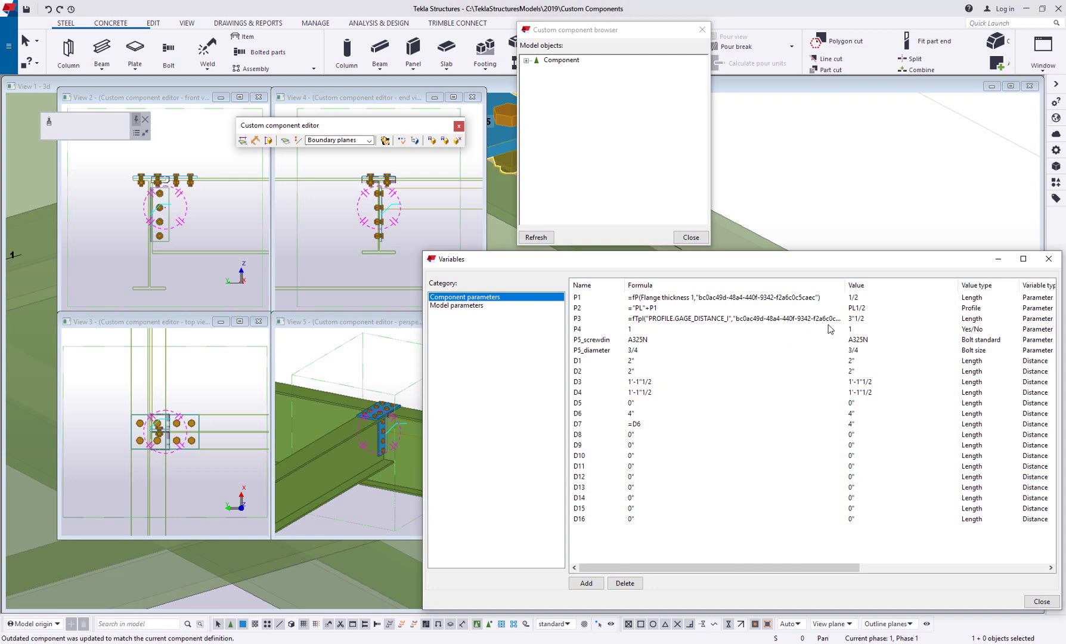
{"action": "left_click", "coordinate": [581, 583]}
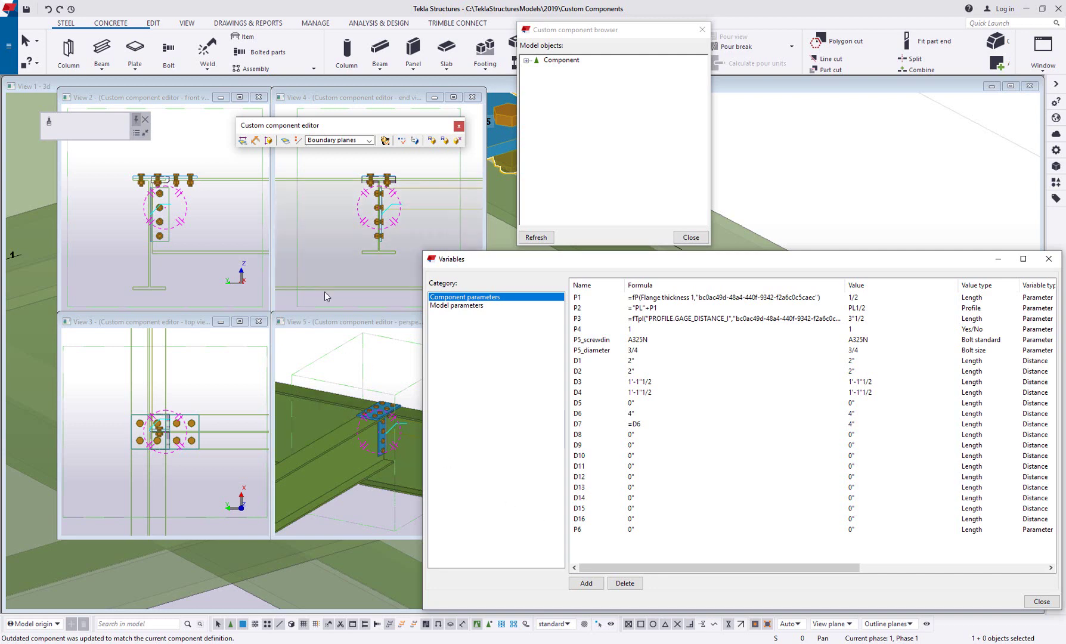
Step: Enlarge the perspective view and inquire the web plate, confirming its profile PL3/8"X4"
{"action": "left_click", "coordinate": [321, 325]}
{"action": "left_click_drag", "start_coordinate": [277, 313], "coordinate": [92, 159]}
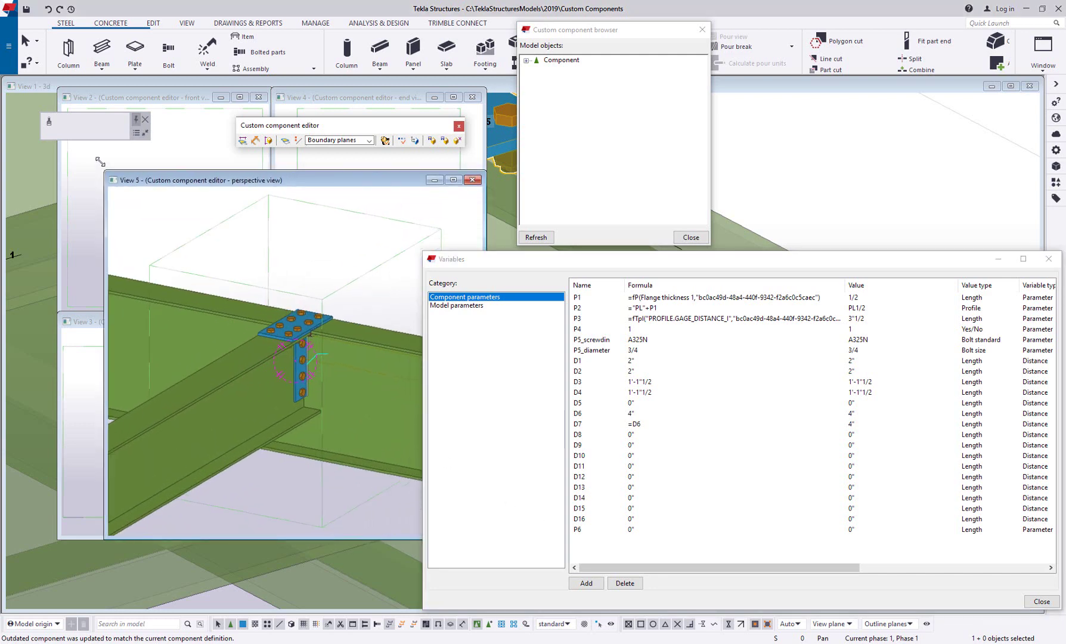
{"action": "scroll", "coordinate": [287, 370], "scroll_direction": "up", "scroll_amount": 5}
{"action": "middle_click_drag", "start_coordinate": [314, 369], "coordinate": [222, 344]}
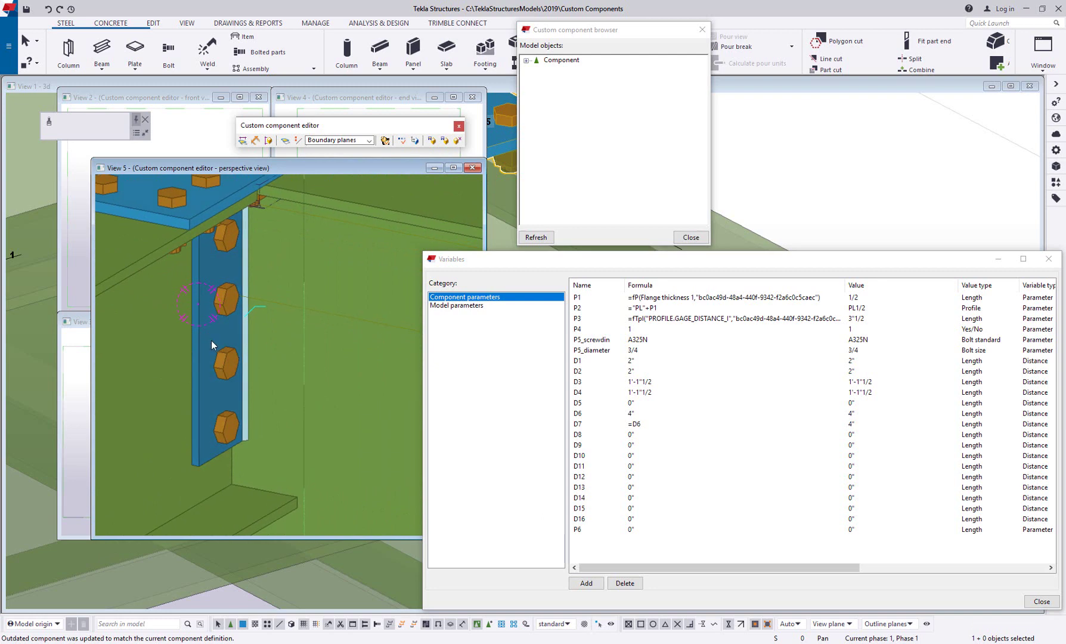
{"action": "left_click", "coordinate": [210, 340]}
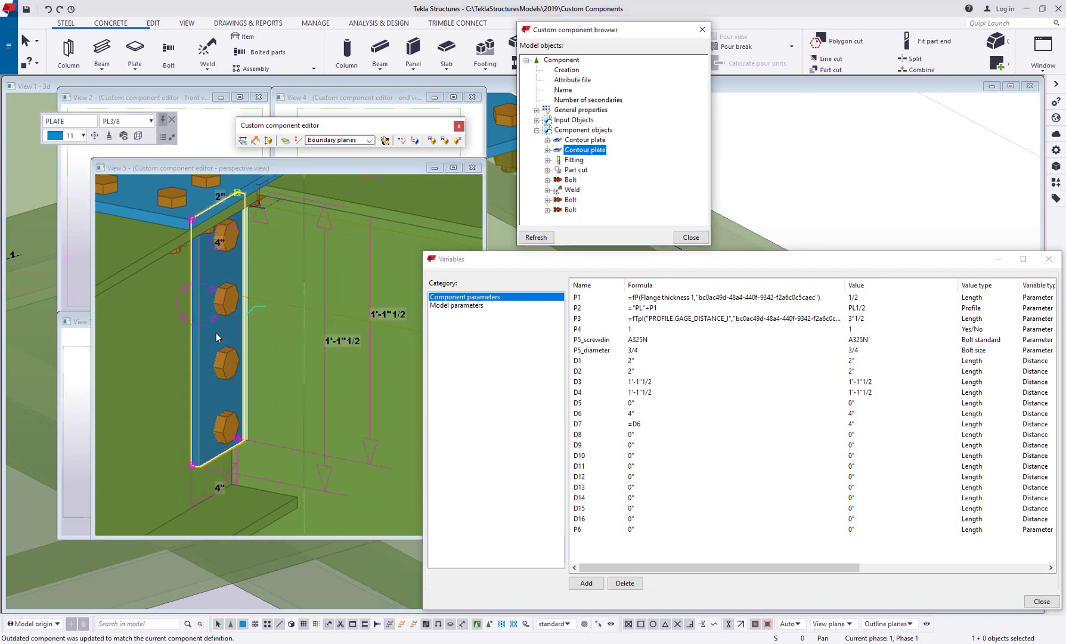
{"action": "right_click", "coordinate": [216, 332]}
{"action": "mouse_move", "coordinate": [268, 380]}
{"action": "left_click", "coordinate": [373, 380]}
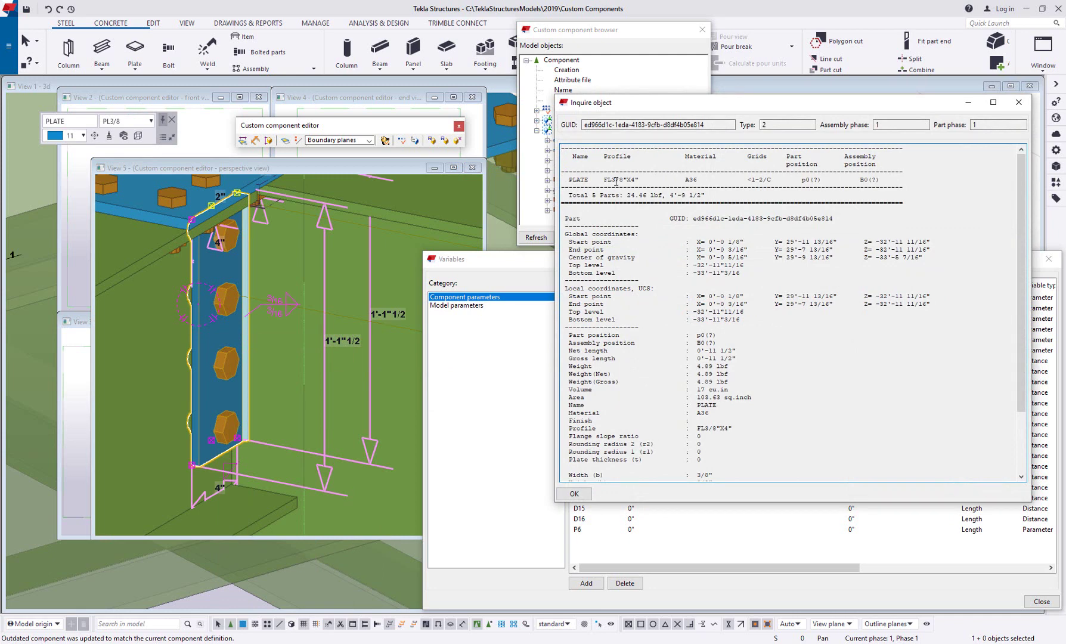
{"action": "left_click", "coordinate": [1018, 102]}
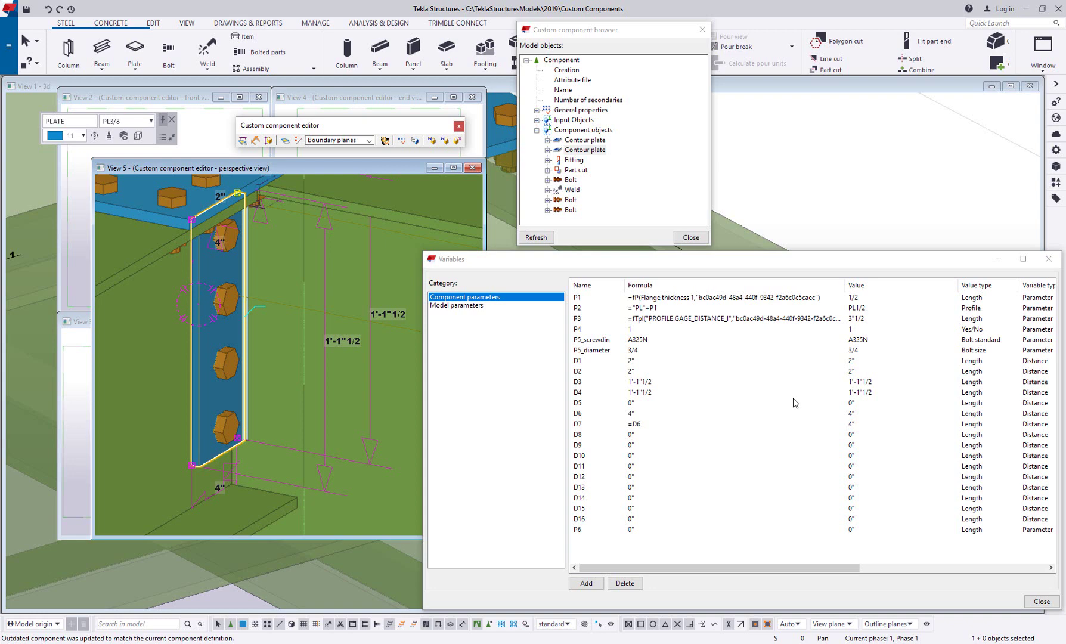
Step: Inspect the formulas of P6 and P2 in the variables table
{"action": "left_click", "coordinate": [709, 555]}
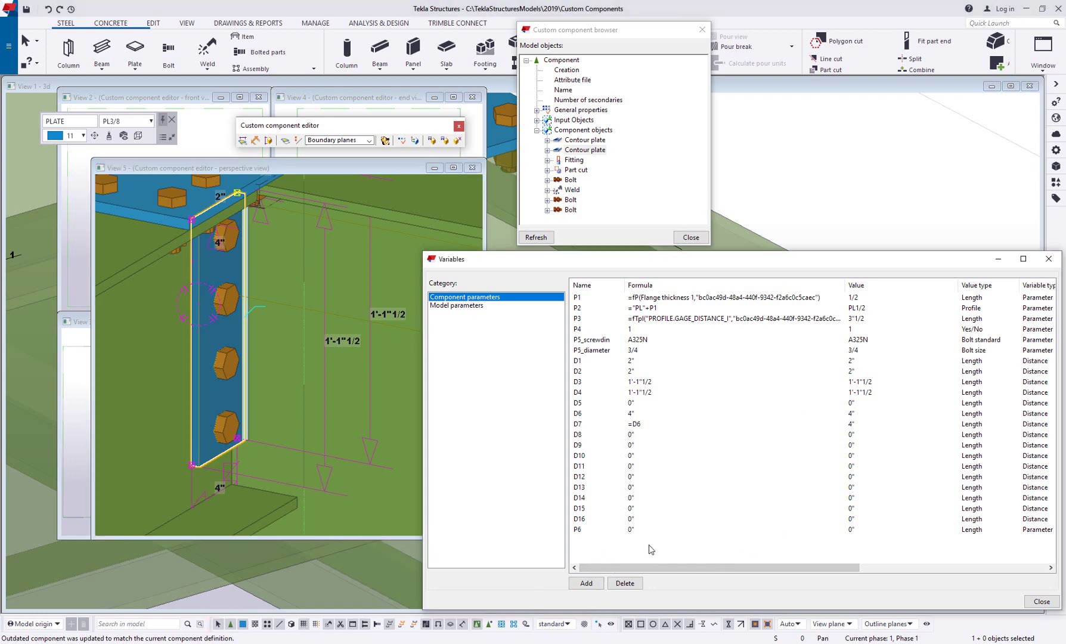
{"action": "double_click", "coordinate": [641, 530]}
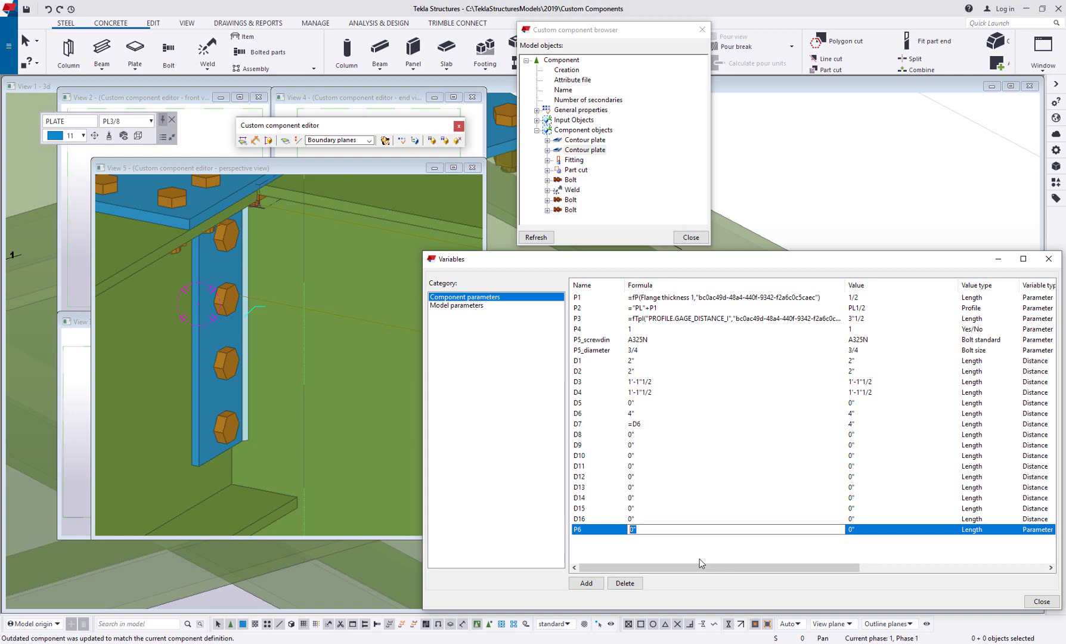
{"action": "double_click", "coordinate": [658, 309]}
{"action": "left_click_drag", "start_coordinate": [658, 309], "coordinate": [581, 314]}
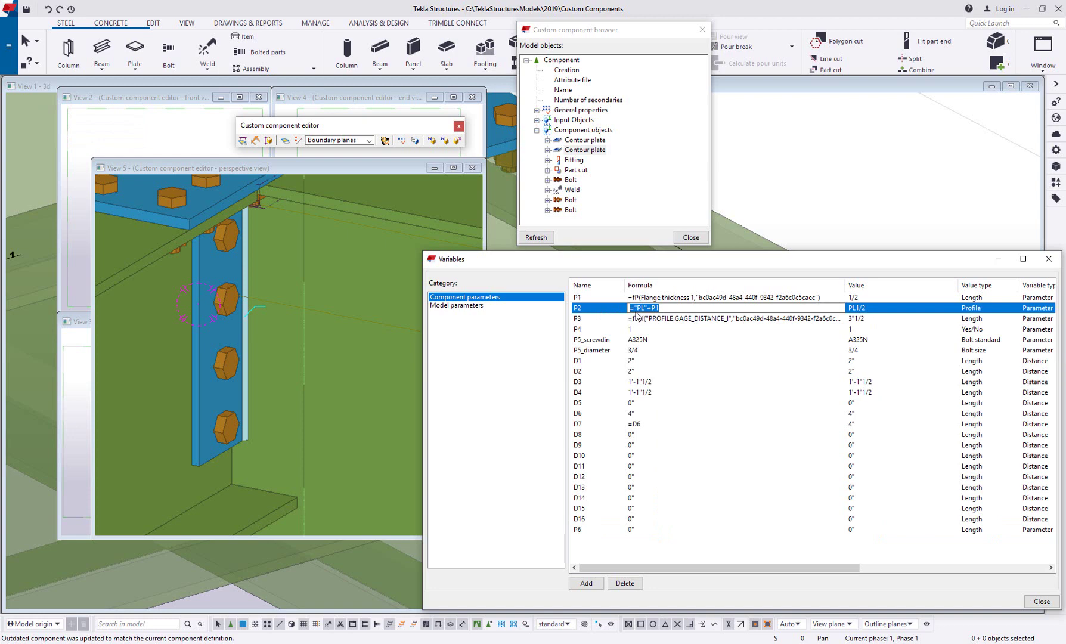
{"action": "left_click", "coordinate": [845, 550]}
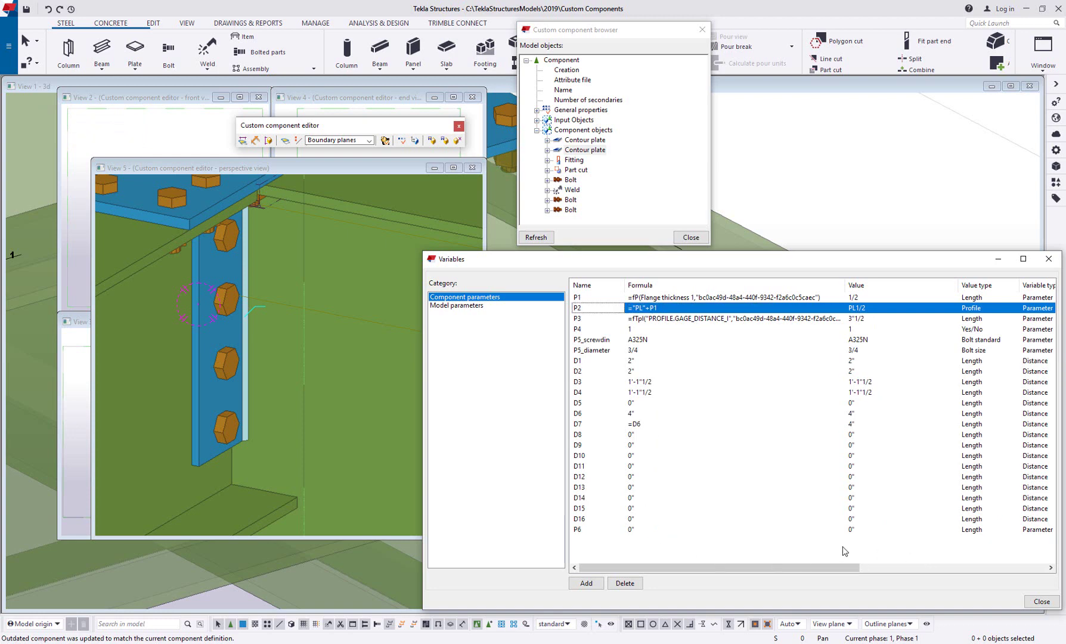
Step: Add variable P7, make P6 a Profile variable equal to PL3/8, then add P8
{"action": "left_click", "coordinate": [586, 583]}
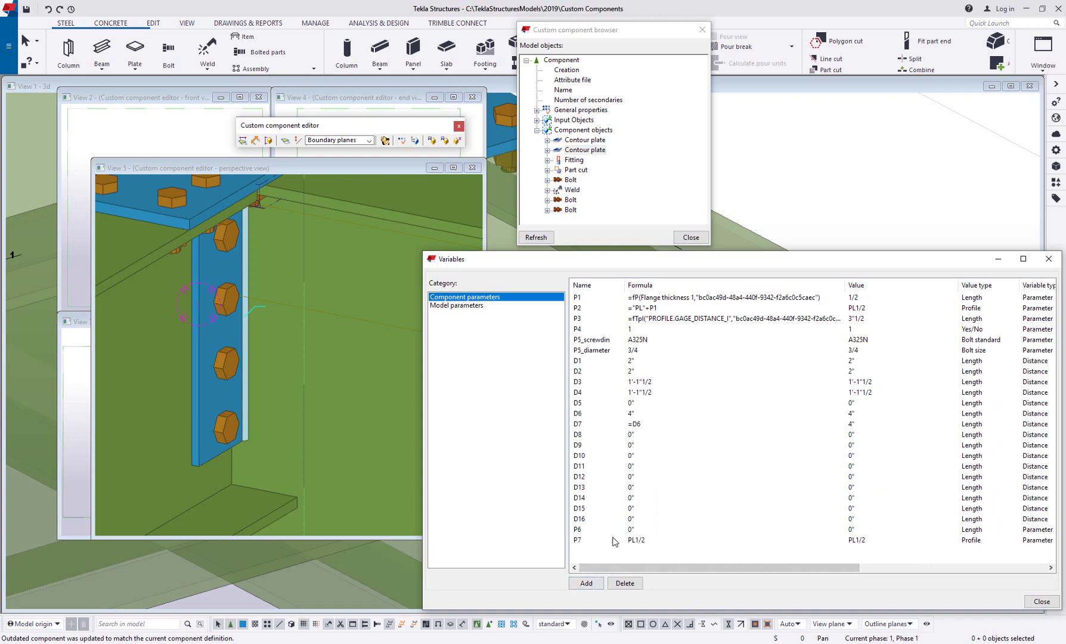
{"action": "left_click", "coordinate": [642, 530]}
{"action": "left_click", "coordinate": [968, 532]}
{"action": "left_click", "coordinate": [977, 530]}
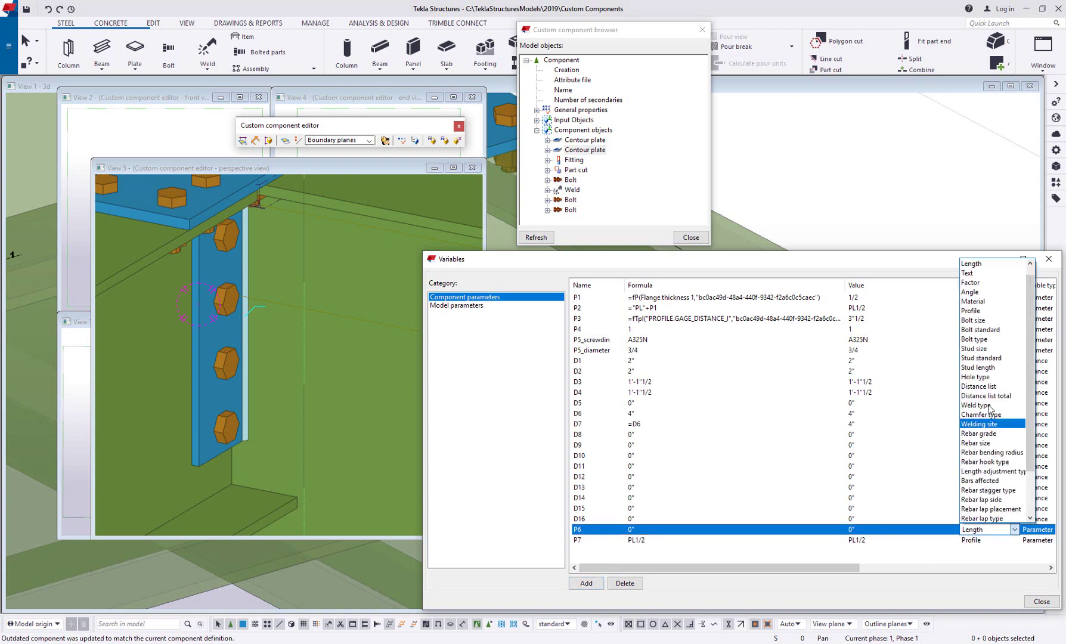
{"action": "left_click", "coordinate": [977, 310]}
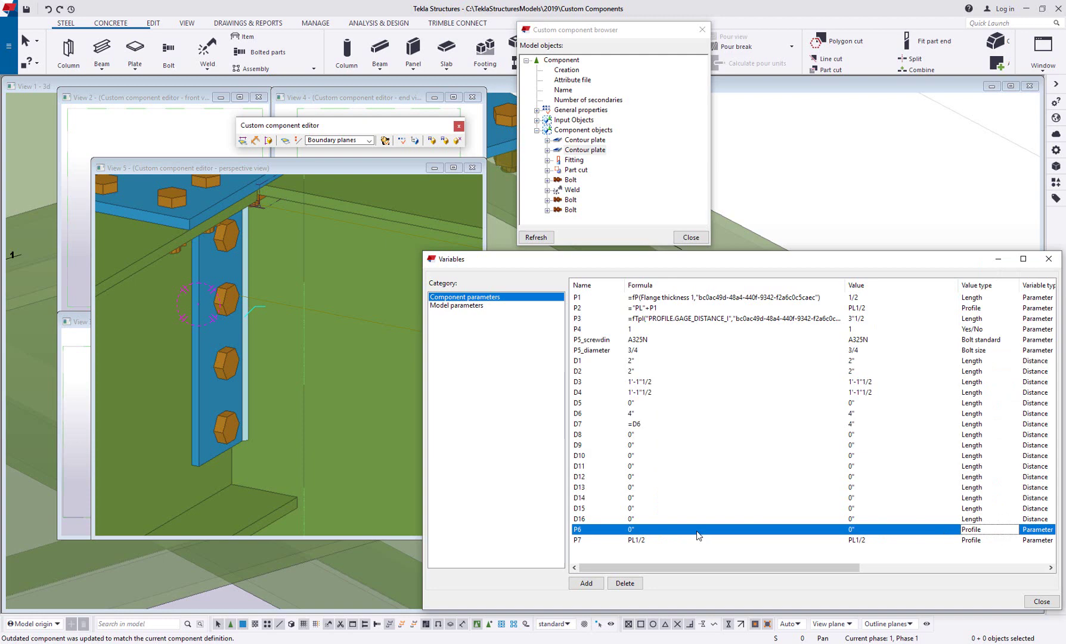
{"action": "left_click", "coordinate": [635, 530]}
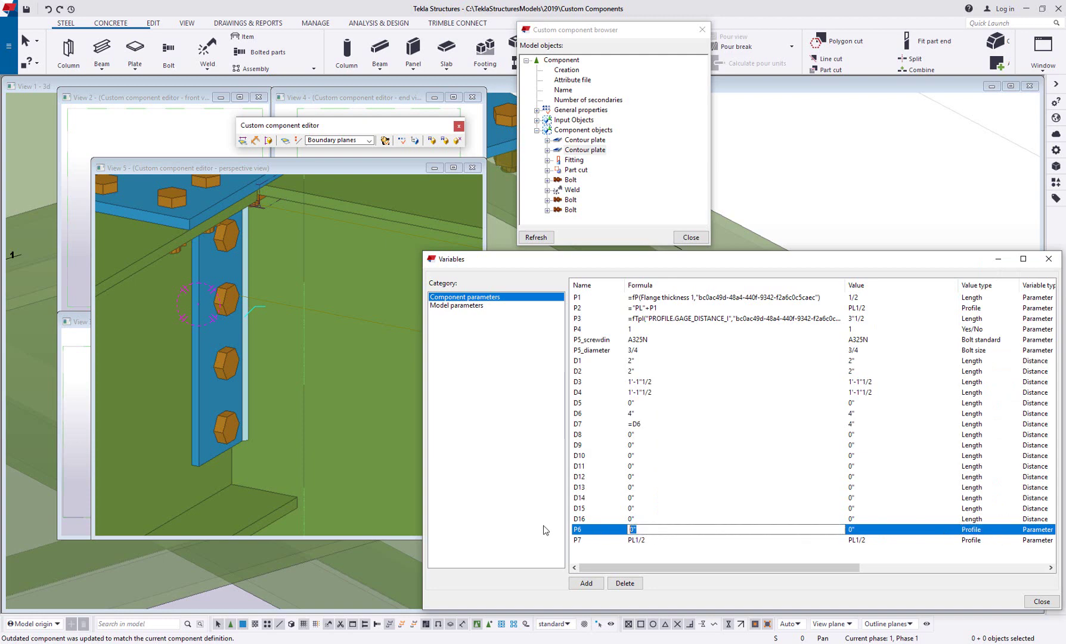
{"action": "type", "text": "PL3/8"}
{"action": "key", "text": "Return"}
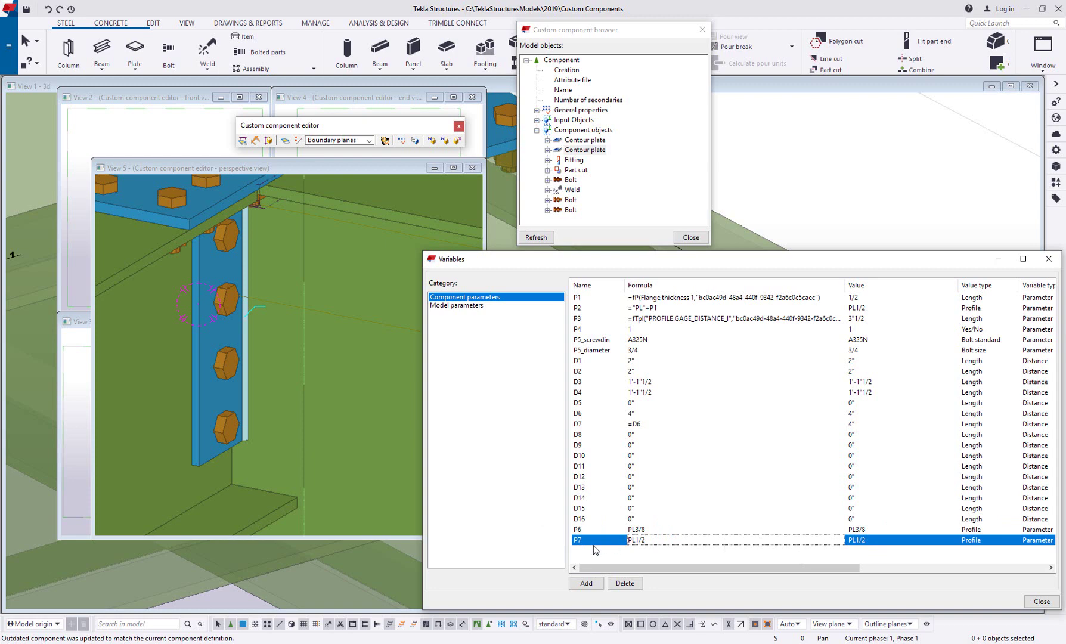
{"action": "left_click", "coordinate": [589, 583]}
Step: Set P8's formula to =if P5_diameter > 3/4 then P7 else P6 endif
{"action": "double_click", "coordinate": [648, 551]}
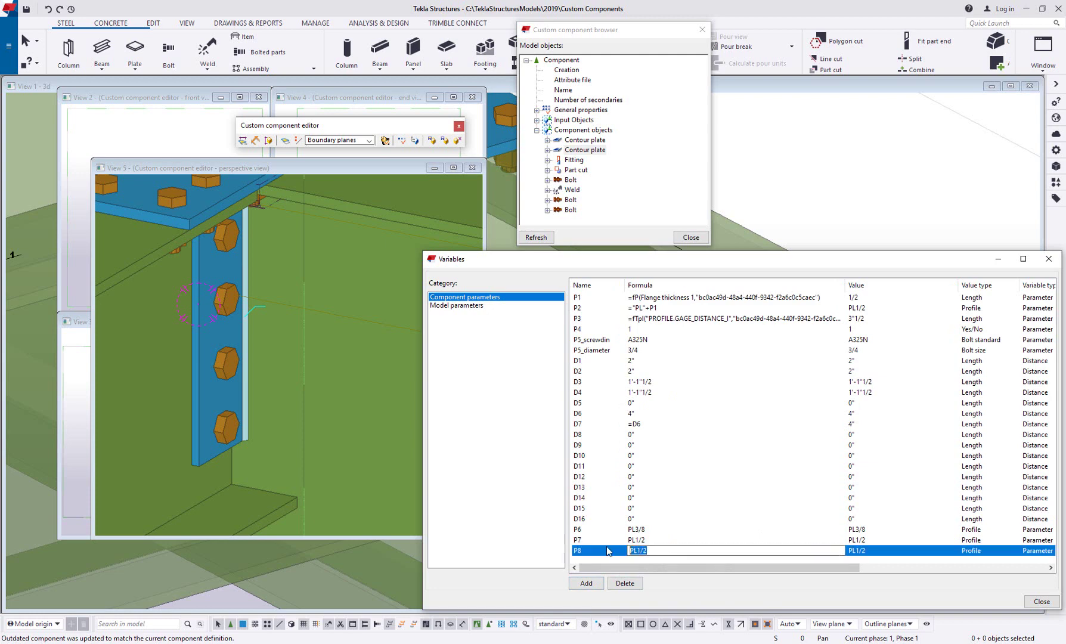
{"action": "type", "text": "="}
{"action": "type", "text": "if P5_diameter > 3/4 then"}
{"action": "type", "text": "P7 else P6 endif"}
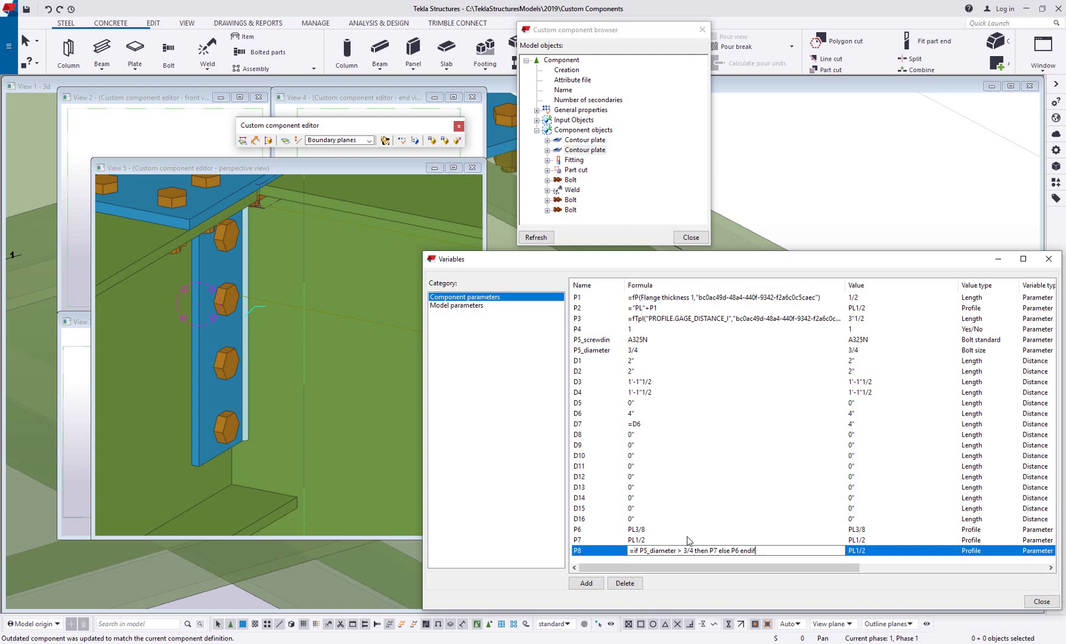
{"action": "key", "text": "Return"}
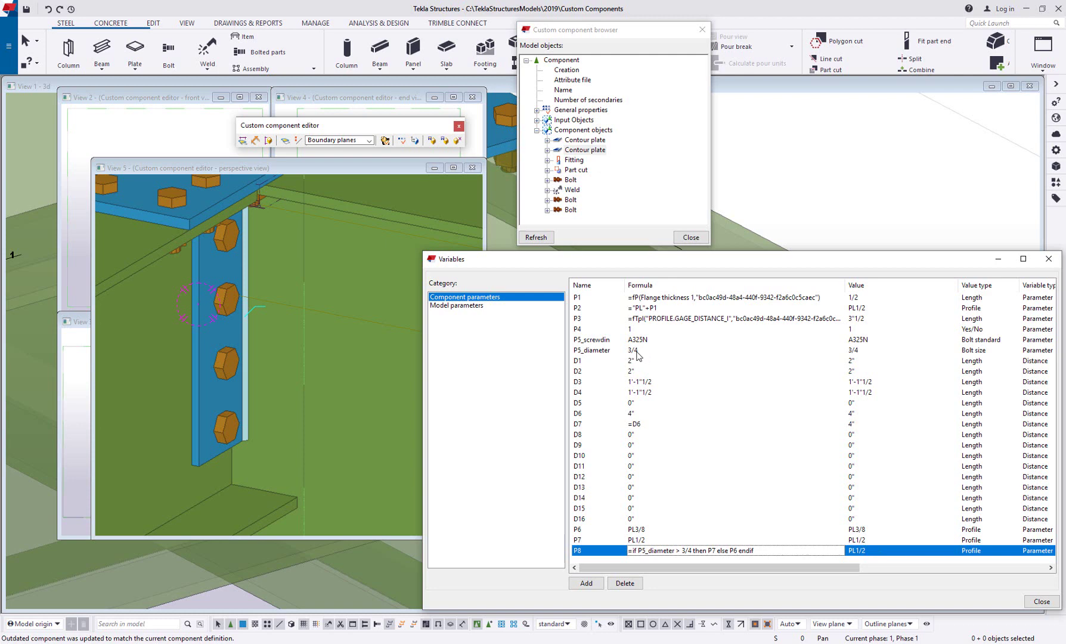
Step: Replace the 3/4 threshold in P8's formula with imp(0.75)
{"action": "left_click", "coordinate": [680, 552]}
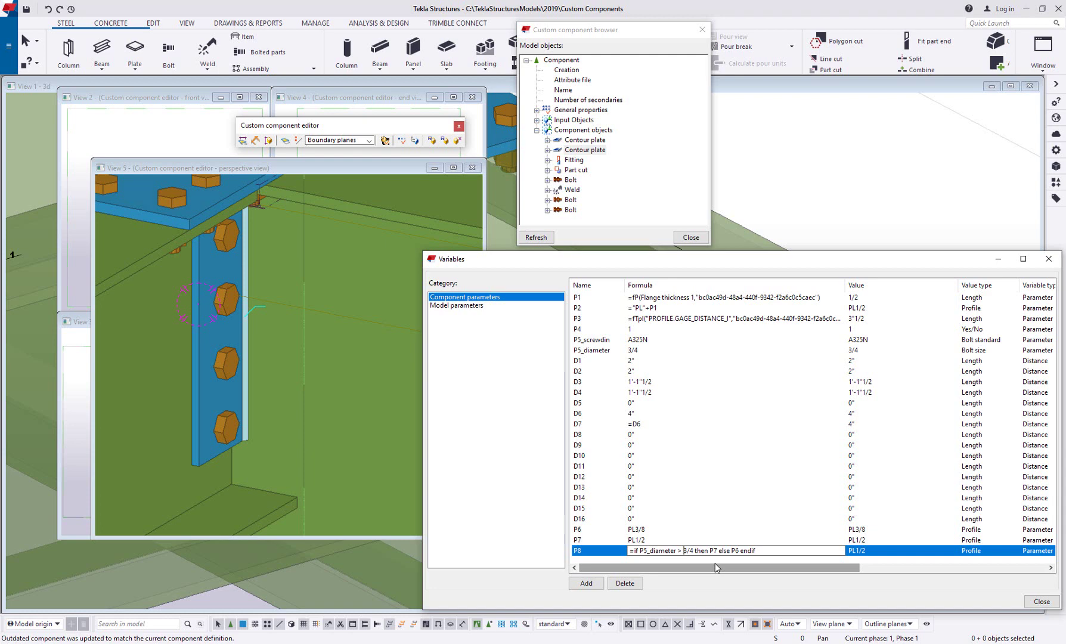
{"action": "type", "text": "imp("}
{"action": "key", "text": "Delete"}
{"action": "key", "text": "Delete"}
{"action": "key", "text": "Delete"}
{"action": "type", "text": "0.75)"}
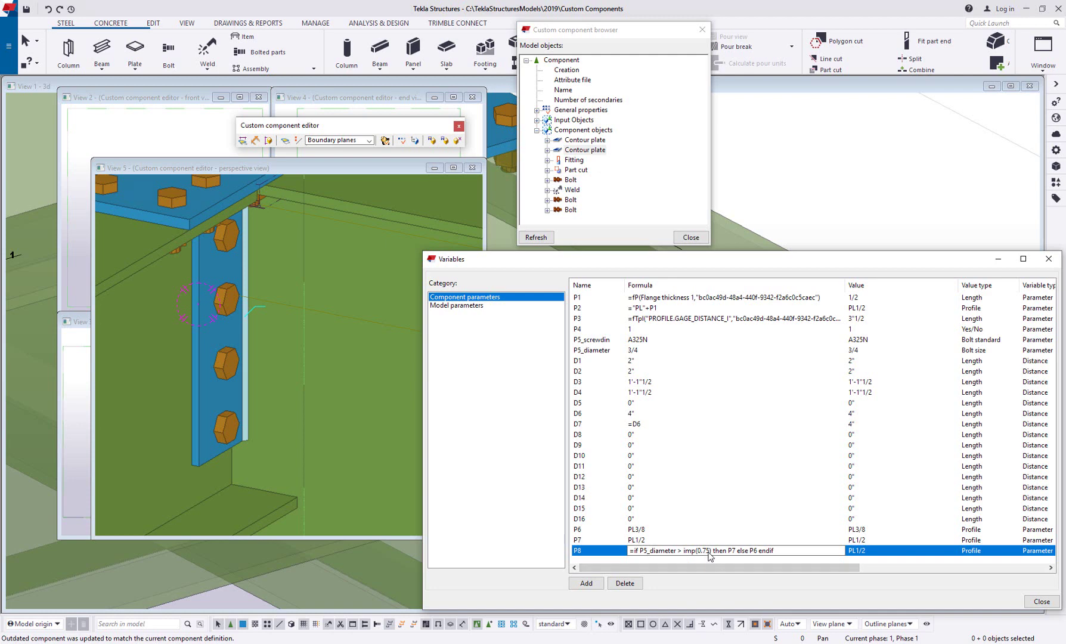
{"action": "key", "text": "Return"}
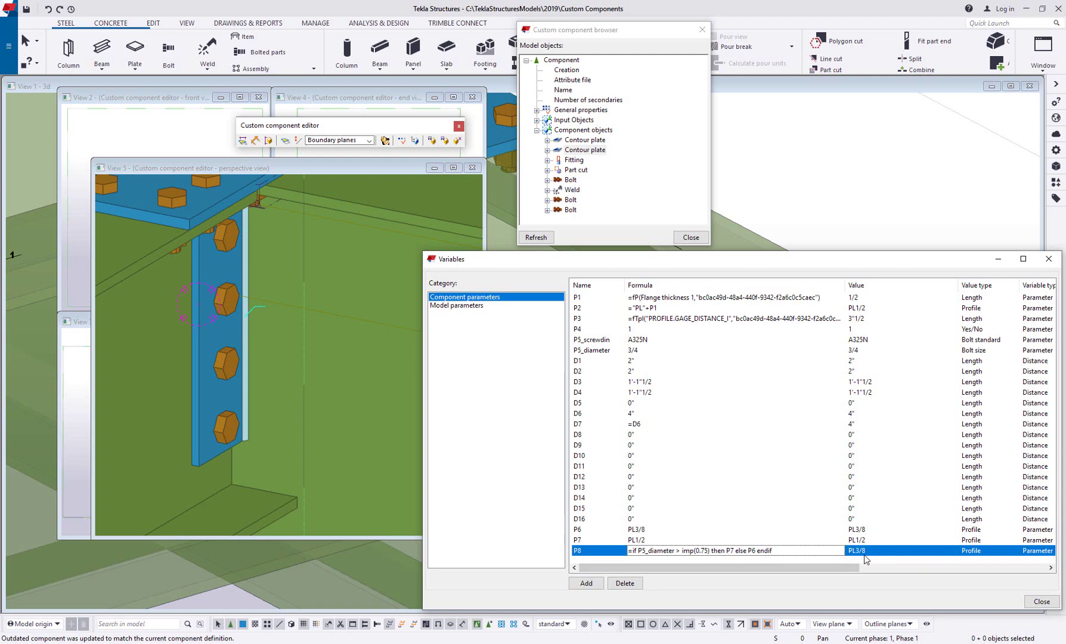
{"action": "left_click", "coordinate": [656, 351]}
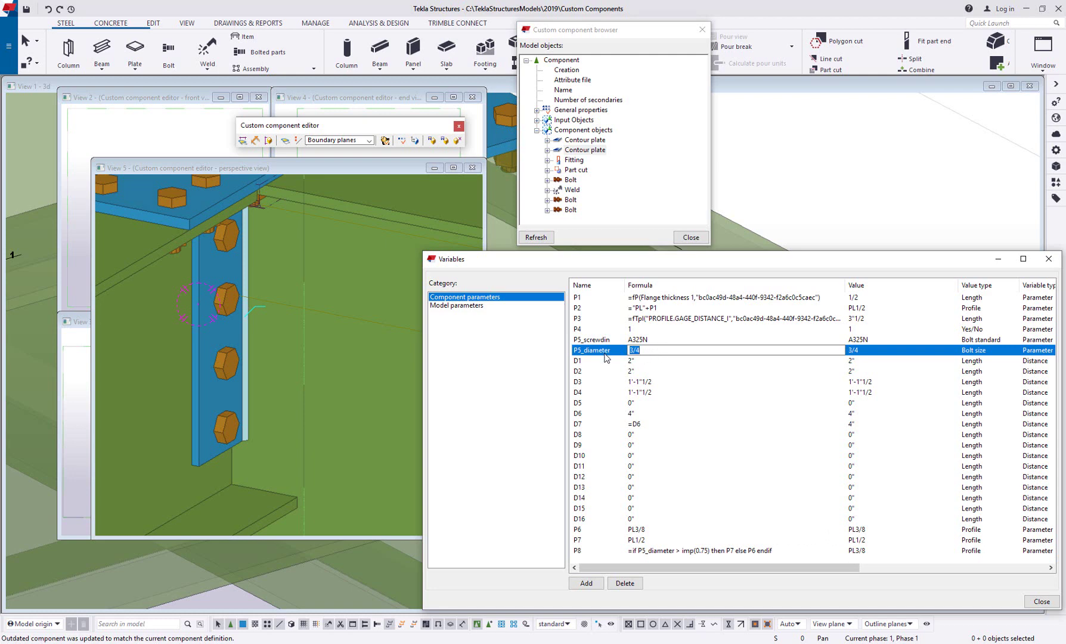
{"action": "type", "text": "1"}
{"action": "key", "text": "Return"}
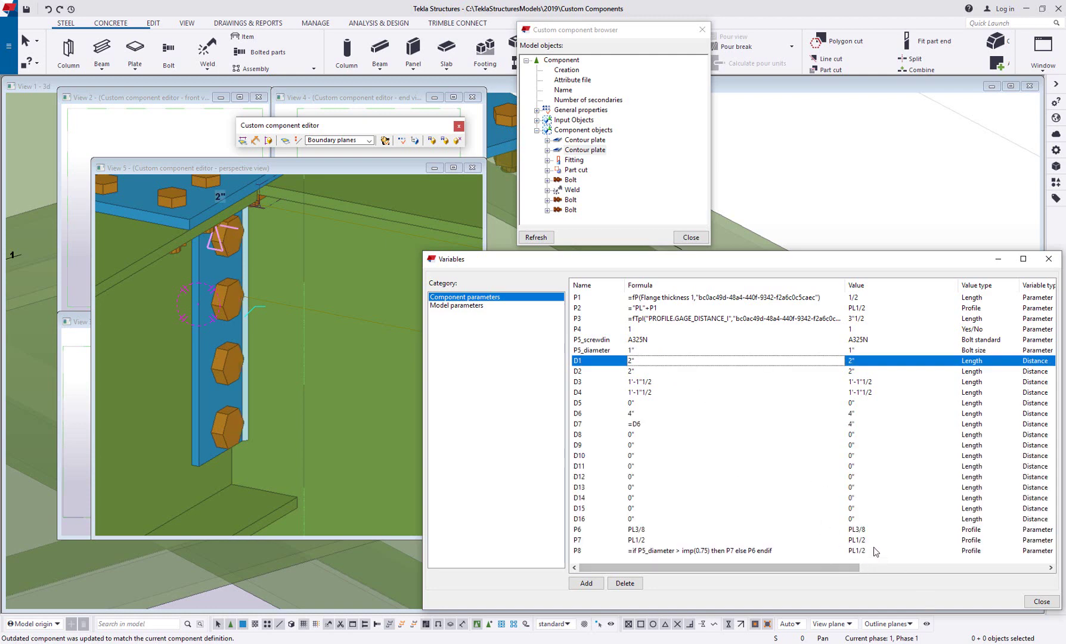
{"action": "left_click", "coordinate": [578, 353]}
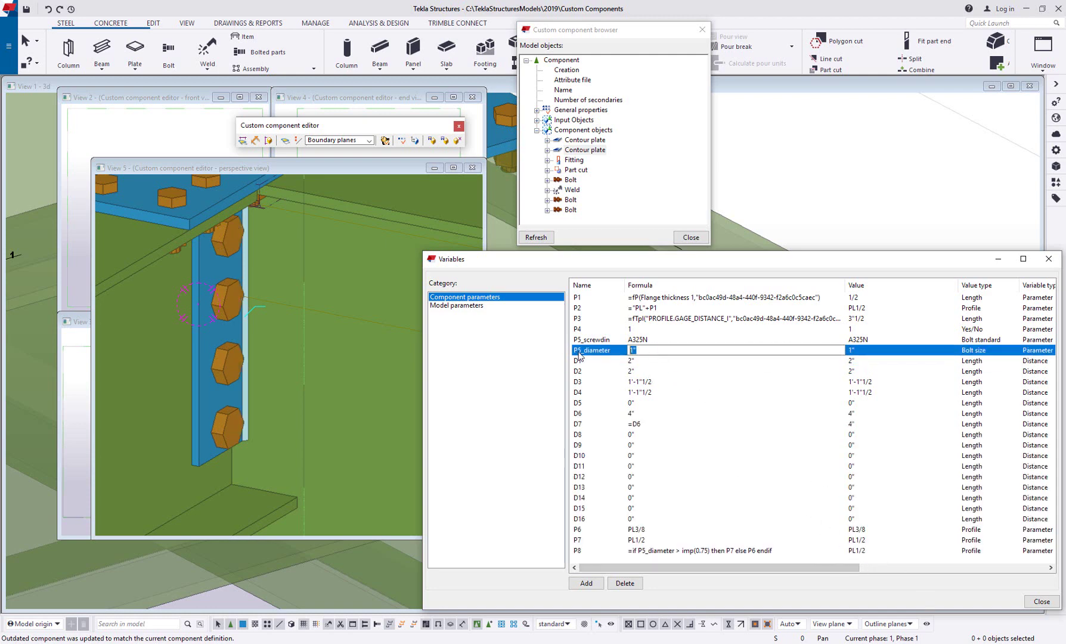
{"action": "type", "text": "3/4"}
{"action": "key", "text": "Return"}
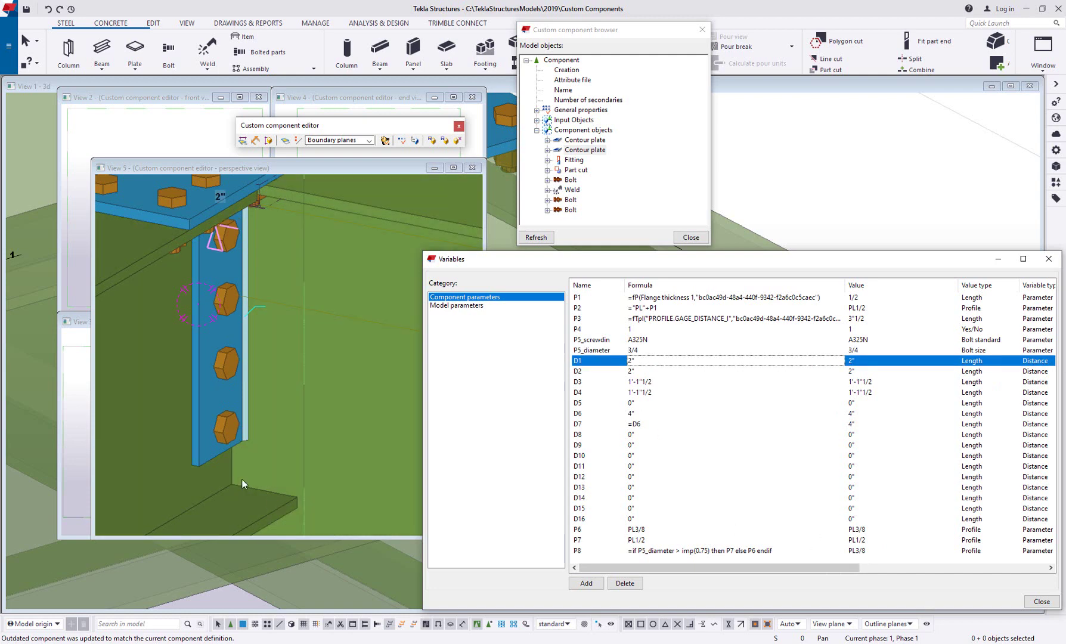
Step: Add an equation making the web plate's Profile equal P8
{"action": "left_click", "coordinate": [203, 455]}
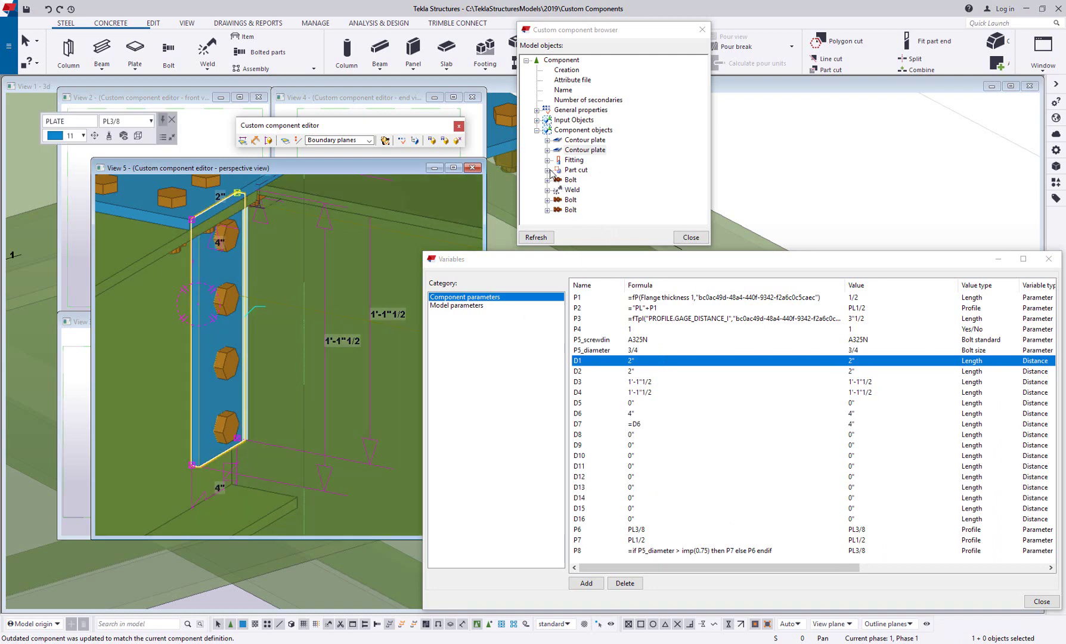
{"action": "left_click", "coordinate": [547, 150]}
{"action": "left_click", "coordinate": [557, 160]}
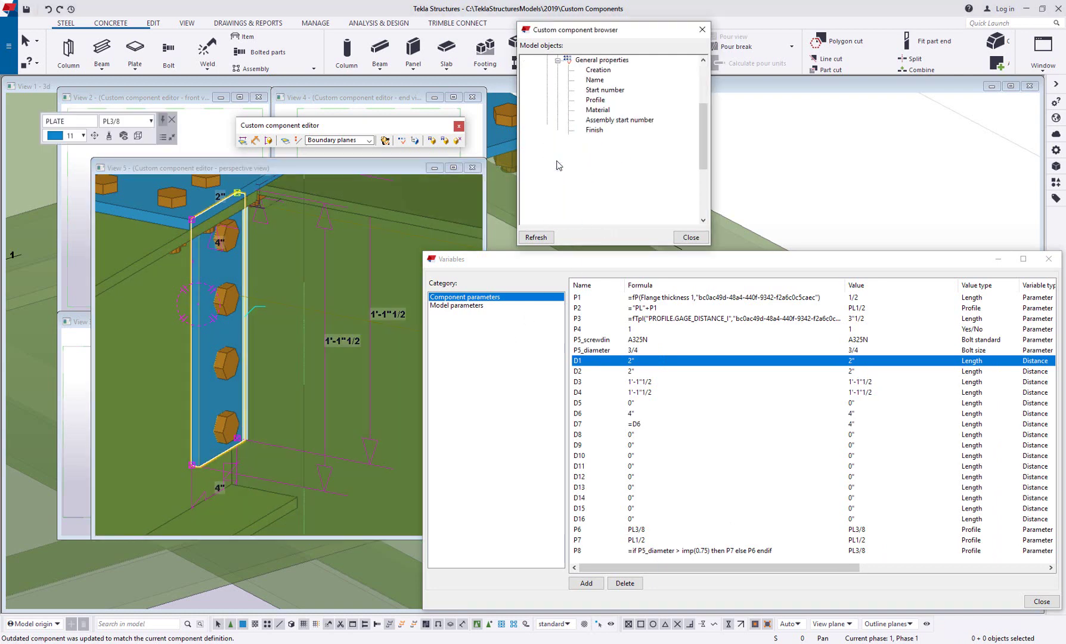
{"action": "left_click", "coordinate": [596, 100]}
{"action": "right_click", "coordinate": [599, 105]}
{"action": "left_click", "coordinate": [609, 111]}
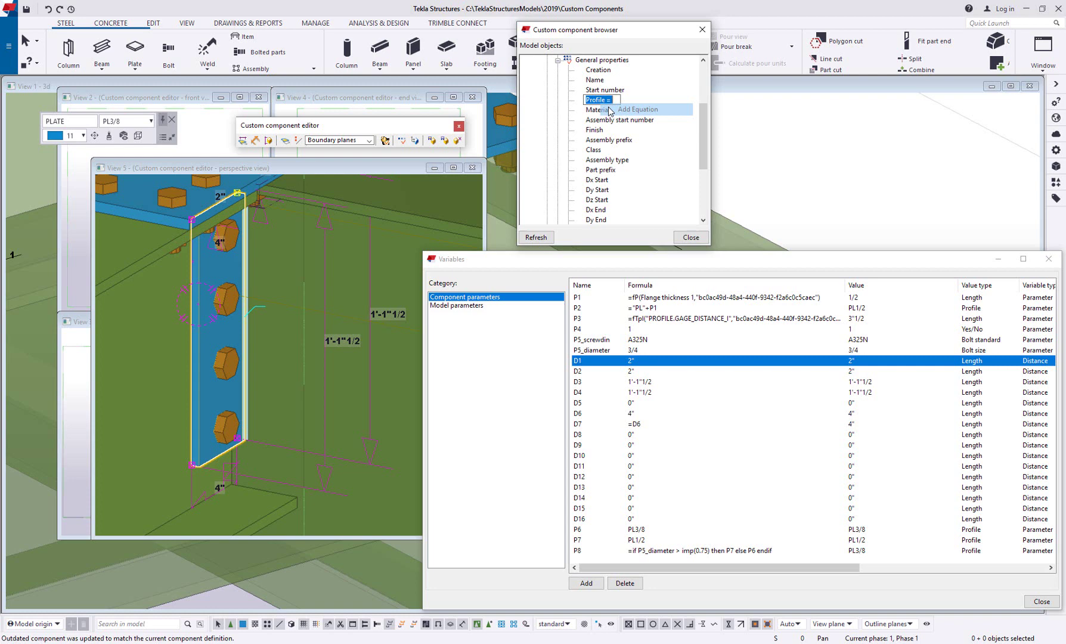
{"action": "type", "text": "P8"}
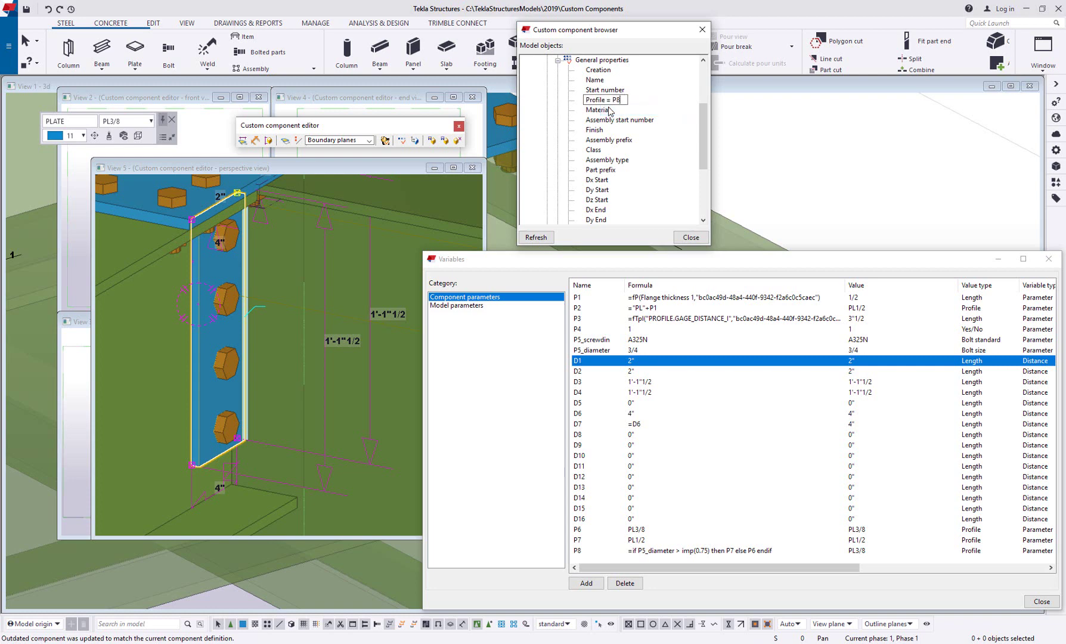
{"action": "key", "text": "Return"}
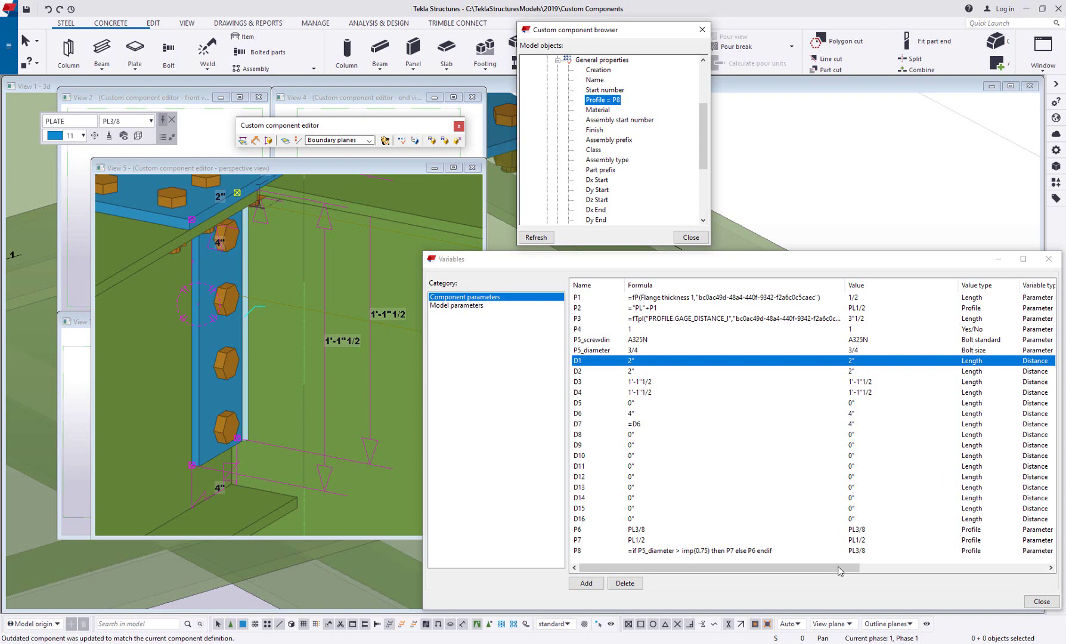
Step: Set P8's Visibility to Hide in the variables list
{"action": "left_click_drag", "start_coordinate": [840, 570], "coordinate": [921, 570]}
{"action": "left_click", "coordinate": [952, 550]}
{"action": "left_click", "coordinate": [953, 550]}
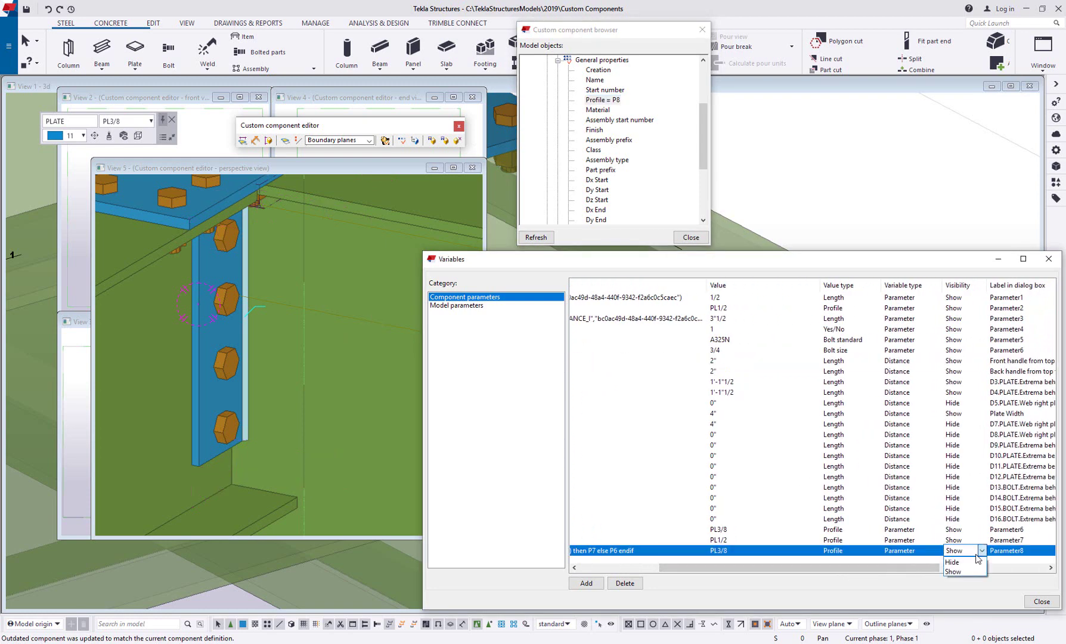
{"action": "left_click", "coordinate": [966, 566]}
Step: Close the custom component editor, saving changes and acknowledging the backup notice
{"action": "left_click", "coordinate": [459, 126]}
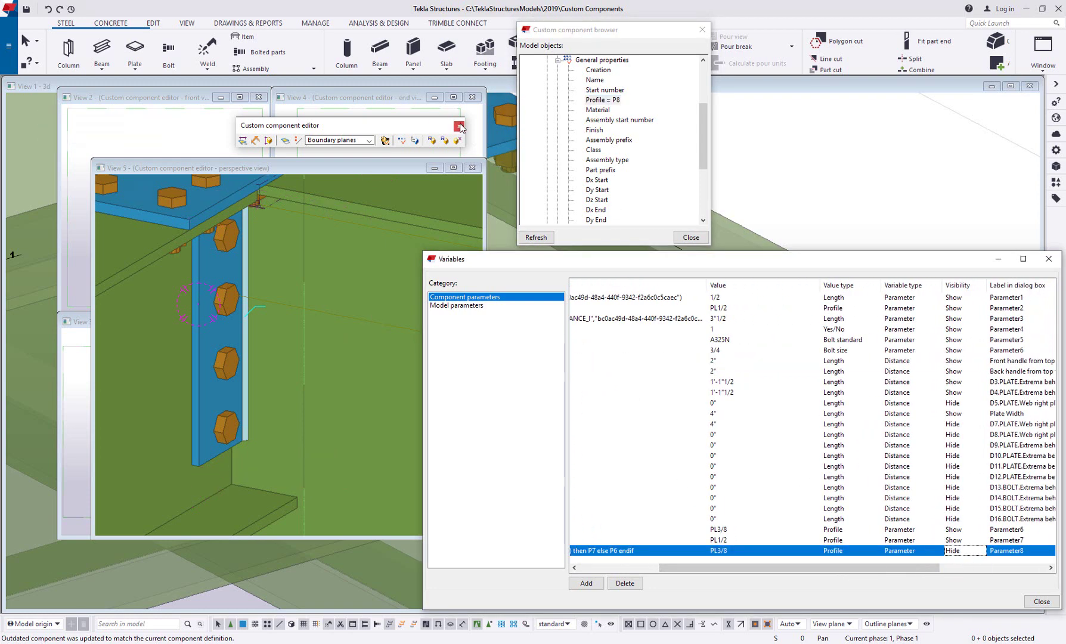
{"action": "left_click", "coordinate": [487, 352]}
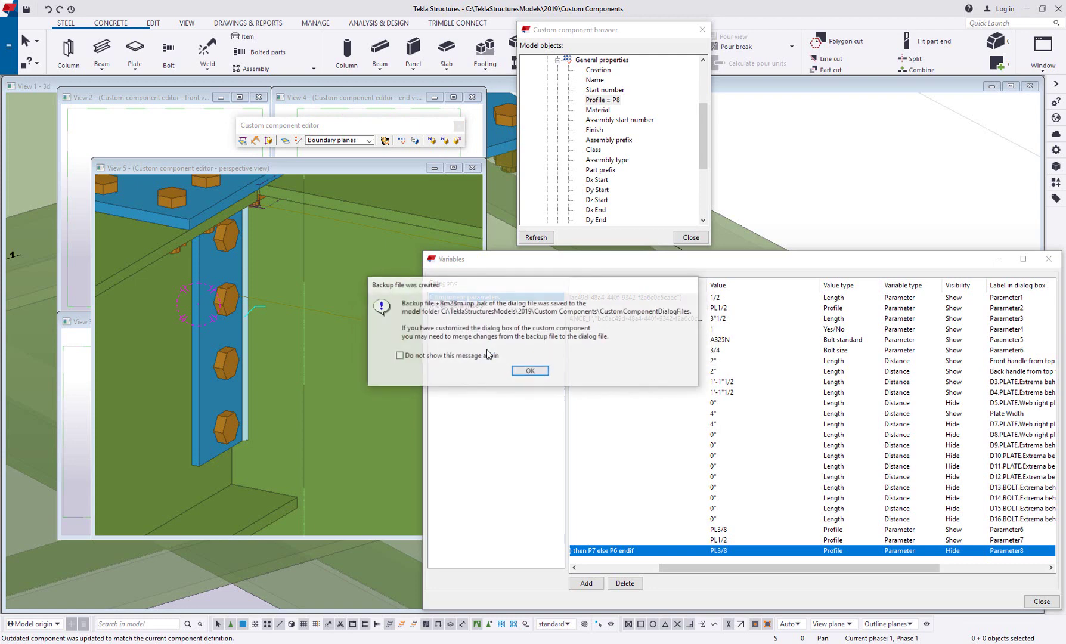
{"action": "left_click", "coordinate": [540, 370]}
Step: Apply a 3/4 bolt diameter to the connection via Parameter6 and Modify
{"action": "scroll", "coordinate": [509, 334], "scroll_direction": "up", "scroll_amount": 3}
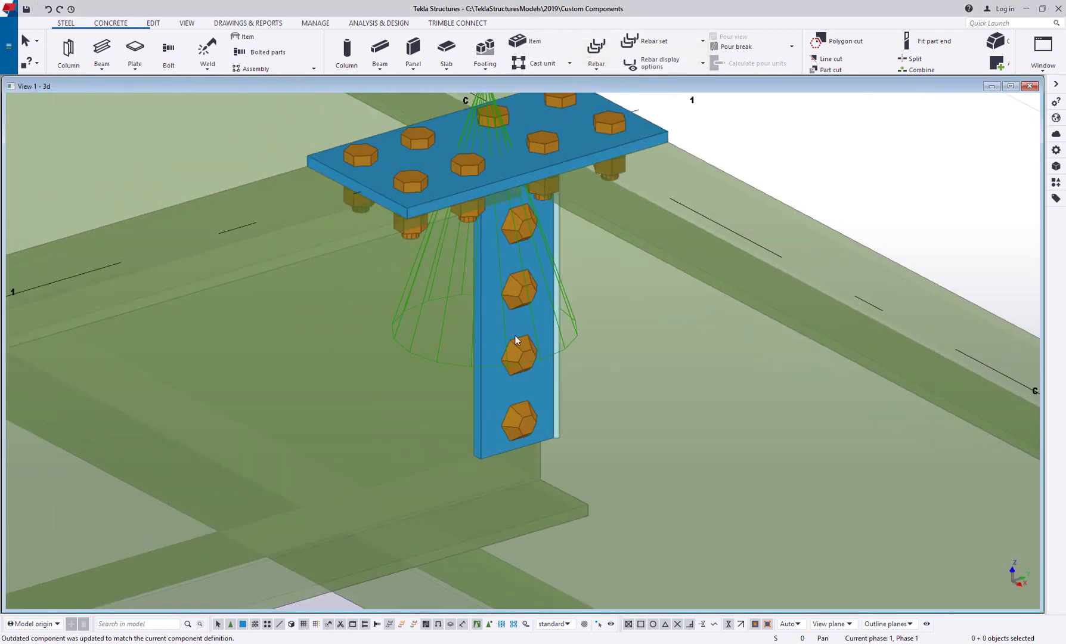
{"action": "double_click", "coordinate": [505, 322]}
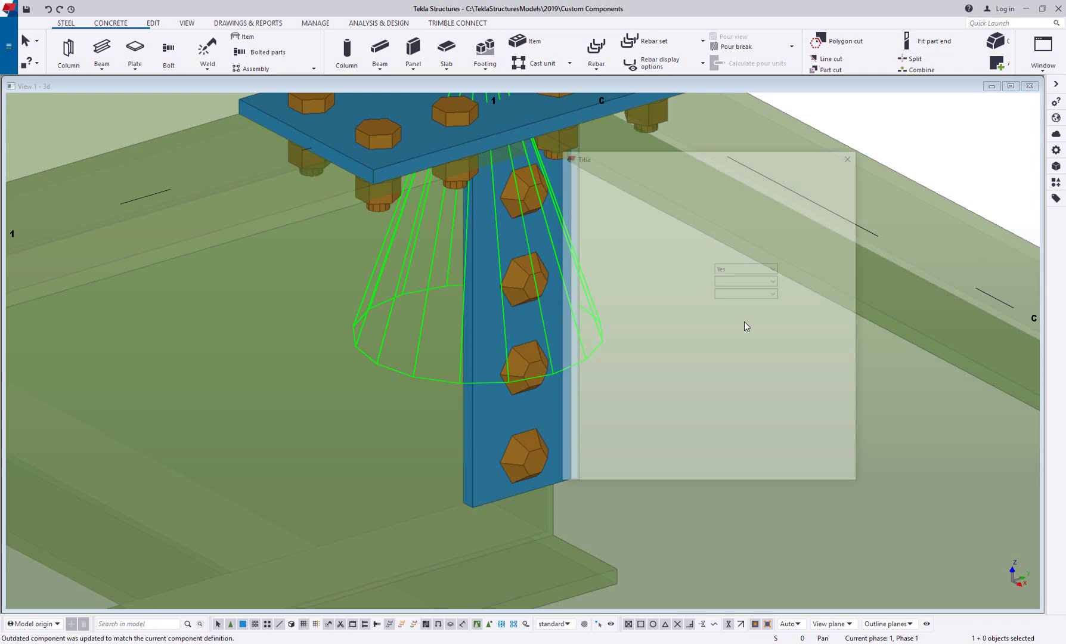
{"action": "left_click_drag", "start_coordinate": [705, 150], "coordinate": [851, 149]}
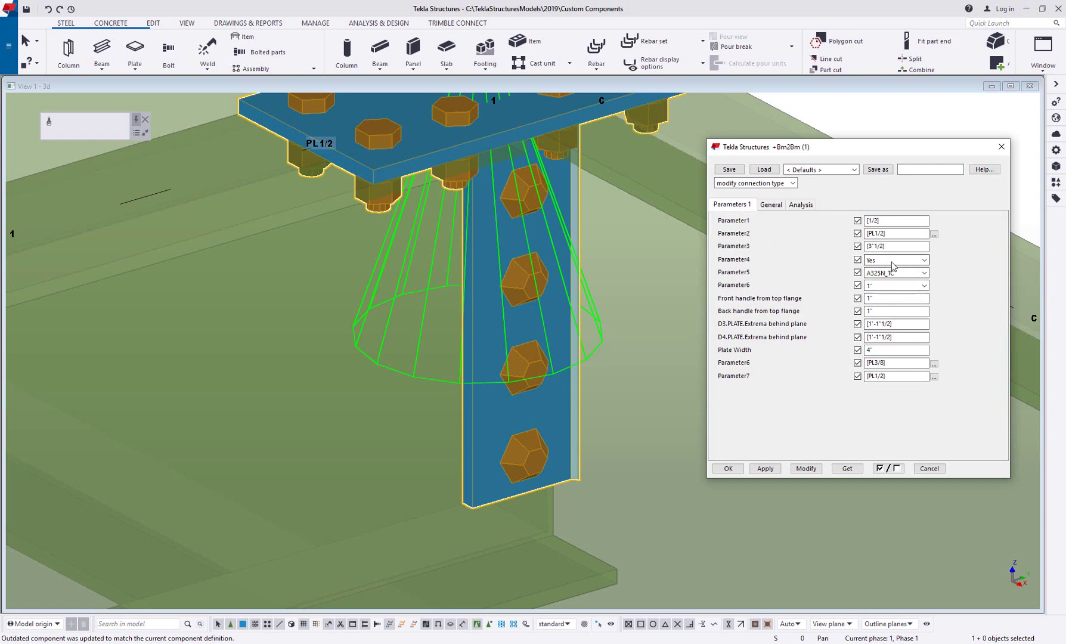
{"action": "left_click", "coordinate": [904, 292]}
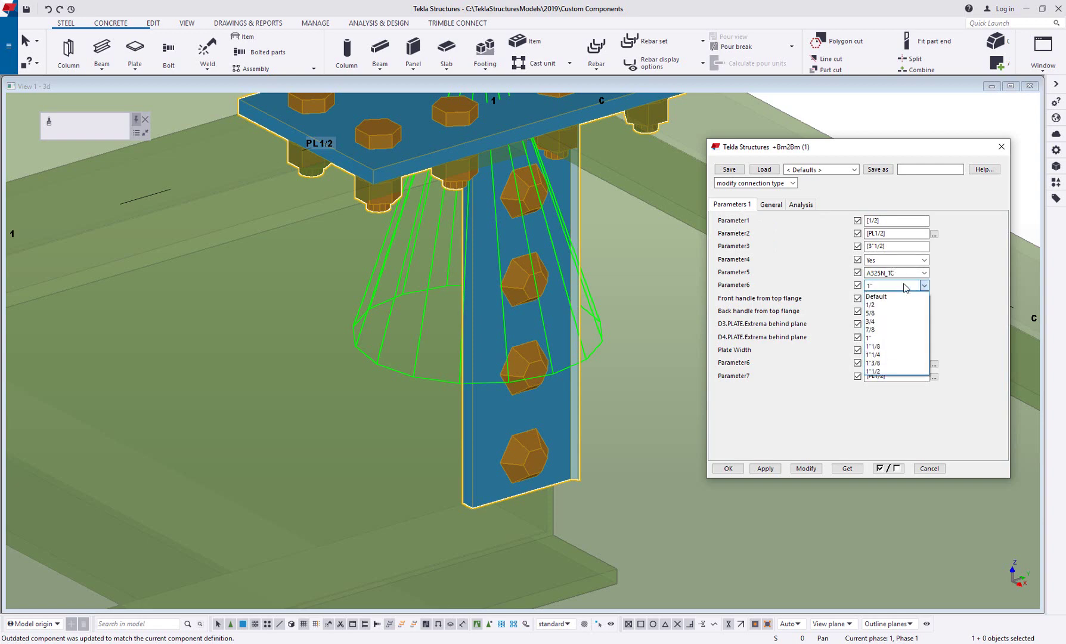
{"action": "left_click", "coordinate": [888, 322]}
{"action": "left_click", "coordinate": [806, 468]}
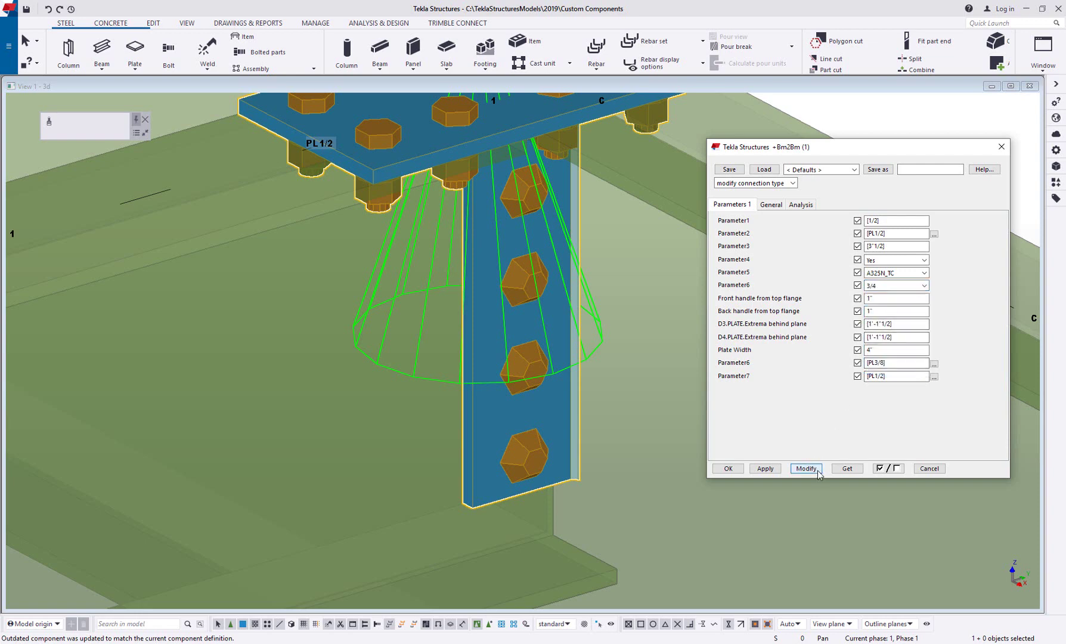
Step: Change Parameter6 to a 1" bolt diameter and apply it with Modify
{"action": "scroll", "coordinate": [531, 495], "scroll_direction": "up", "scroll_amount": 8}
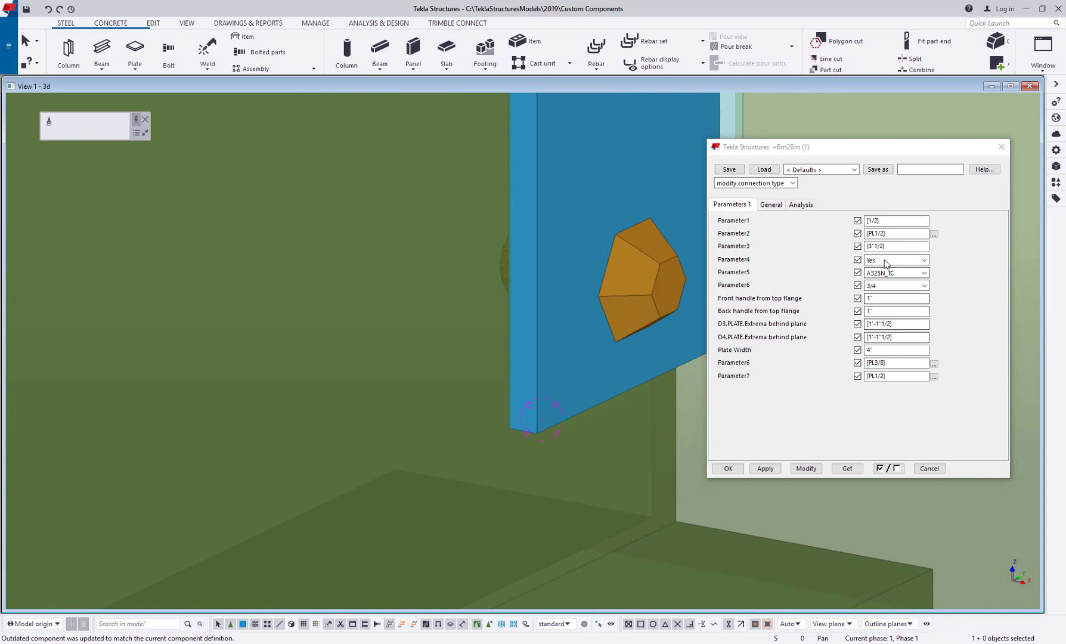
{"action": "left_click", "coordinate": [894, 286]}
{"action": "left_click", "coordinate": [882, 337]}
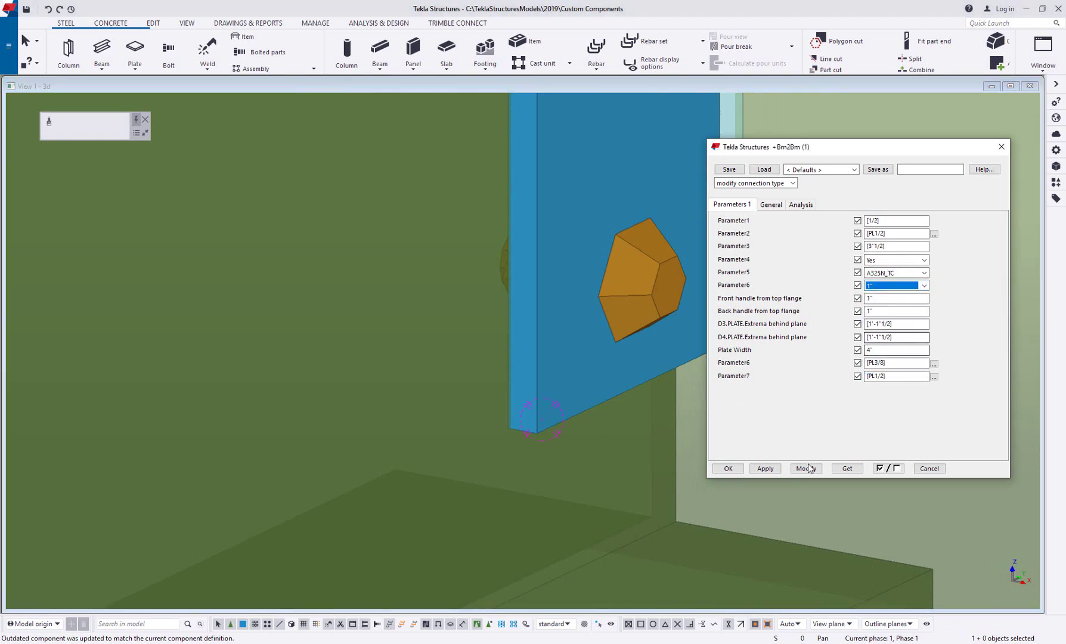
{"action": "left_click", "coordinate": [805, 468]}
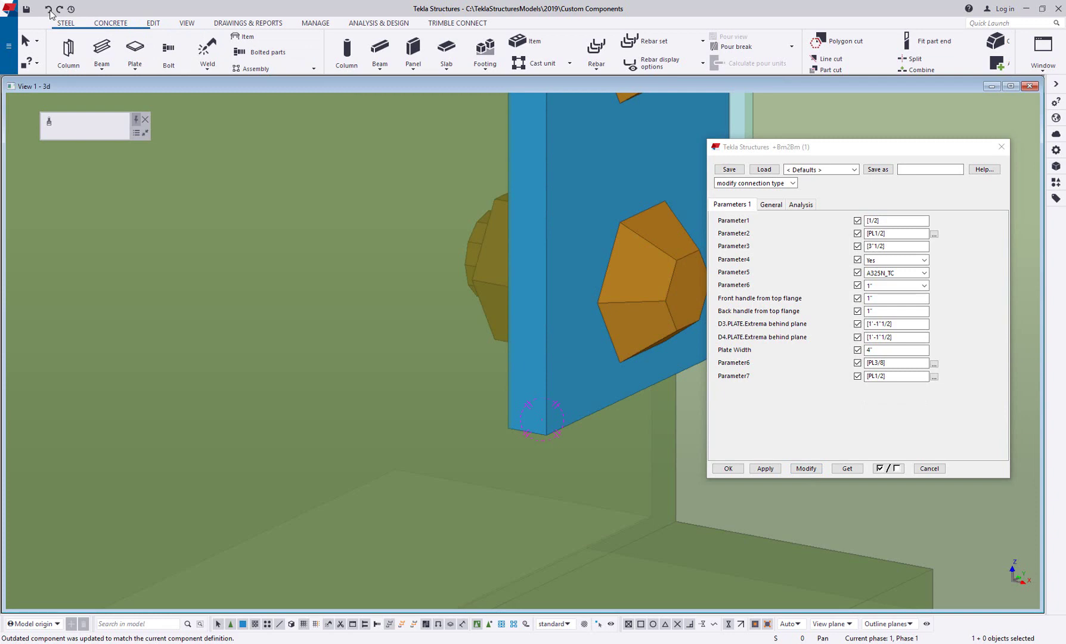
Step: Toggle Undo and Redo to compare the web plate thickness for both bolt sizes
{"action": "left_click", "coordinate": [48, 10]}
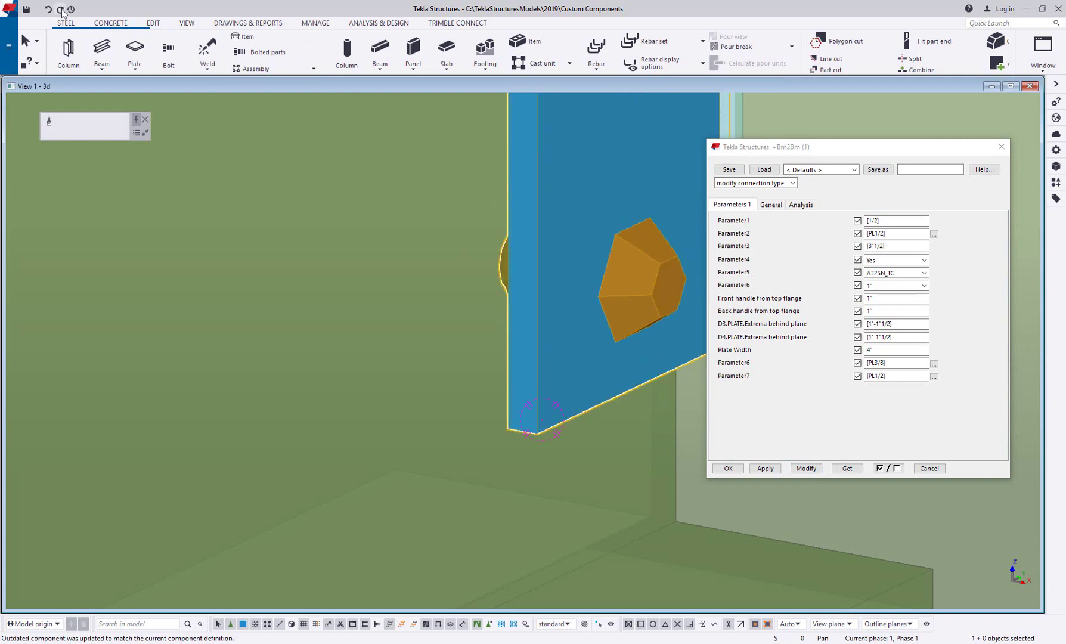
{"action": "left_click", "coordinate": [61, 9]}
{"action": "left_click", "coordinate": [49, 10]}
{"action": "left_click", "coordinate": [60, 10]}
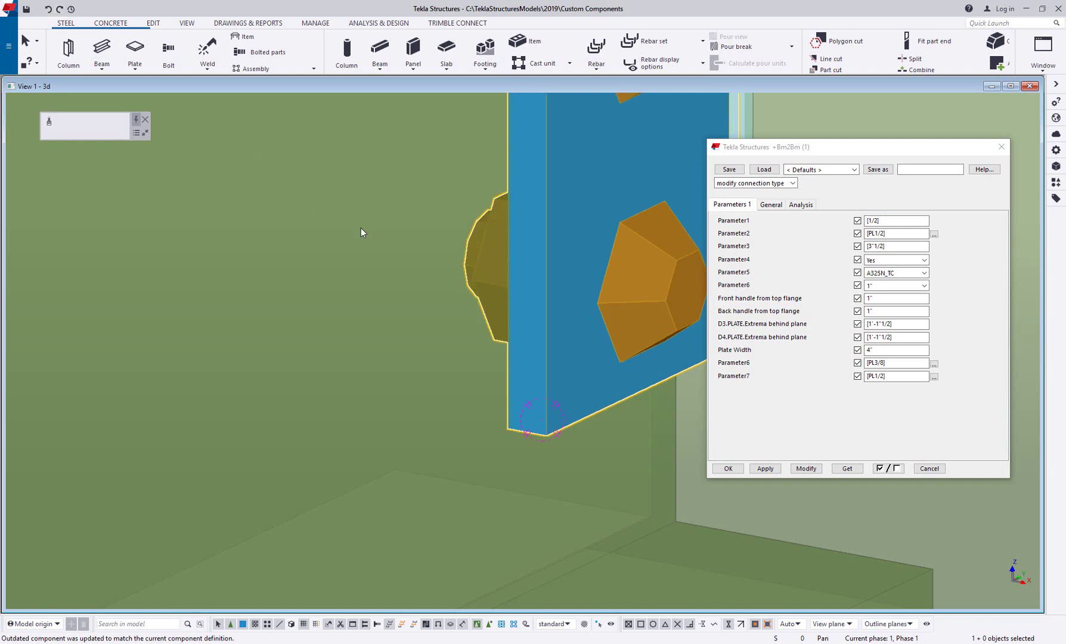
{"action": "scroll", "coordinate": [565, 257], "scroll_direction": "down", "scroll_amount": 2}
{"action": "middle_click_drag", "start_coordinate": [565, 257], "coordinate": [384, 322]}
Step: Open the connection with Edit Custom Component and show its Variables list
{"action": "right_click", "coordinate": [405, 217]}
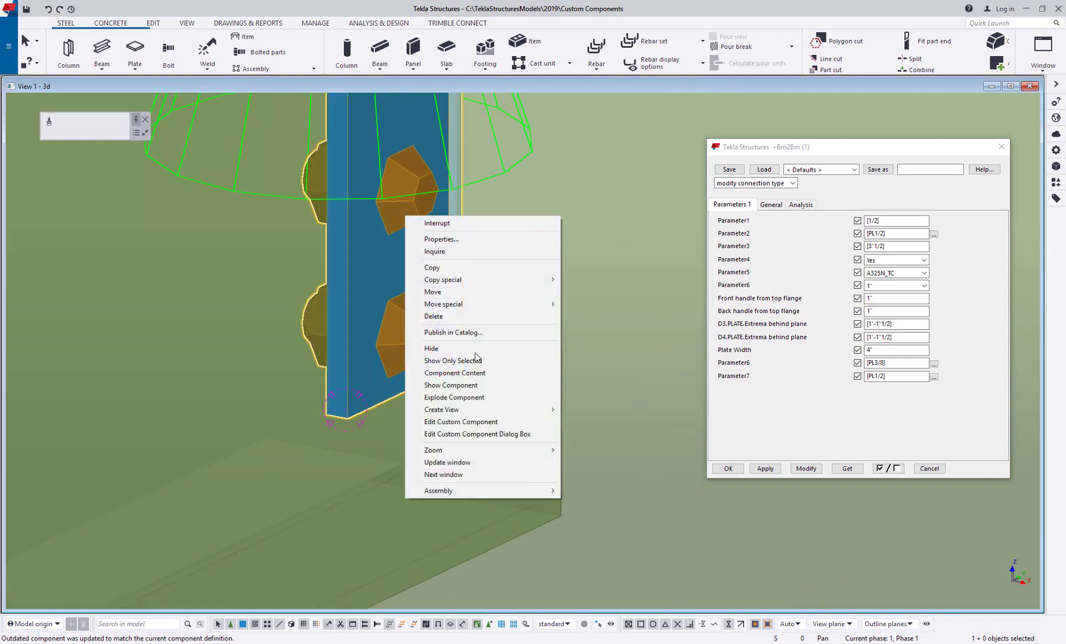
{"action": "left_click", "coordinate": [475, 423]}
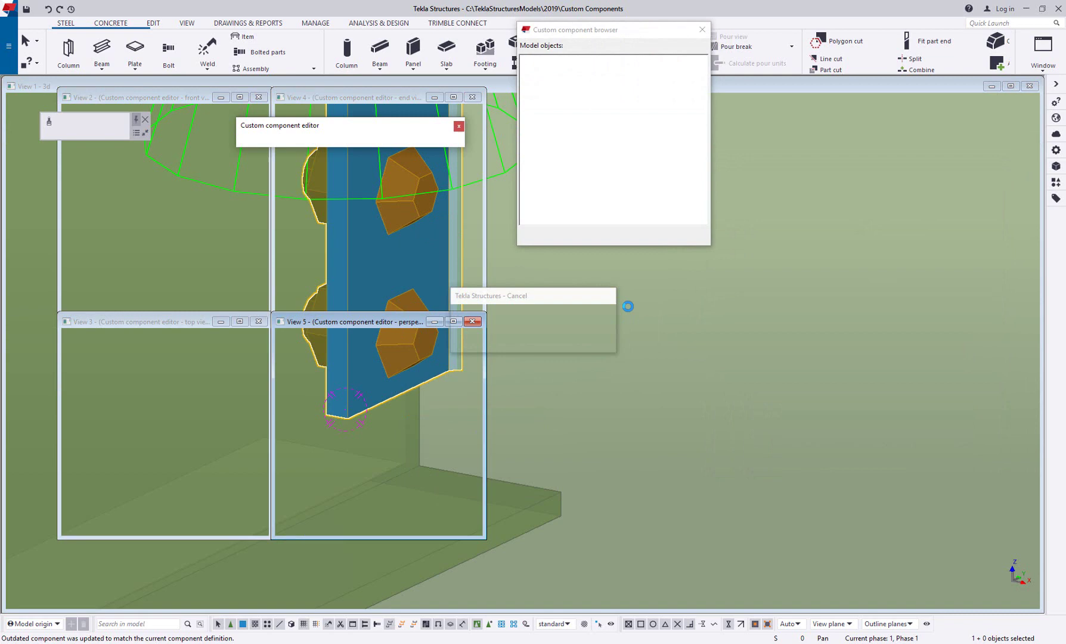
{"action": "left_click", "coordinate": [403, 140]}
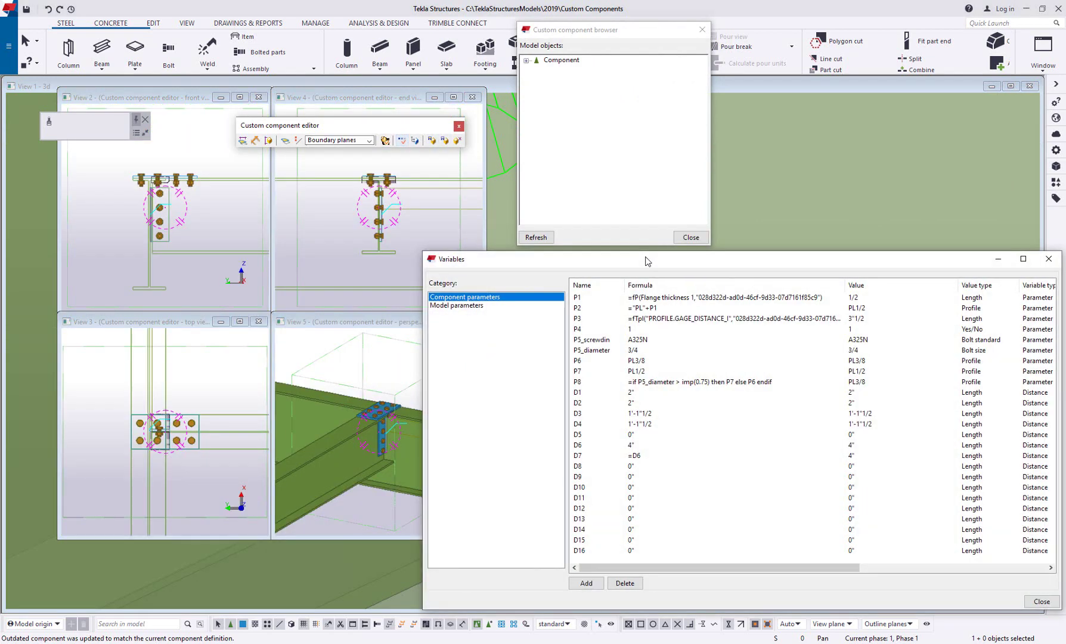